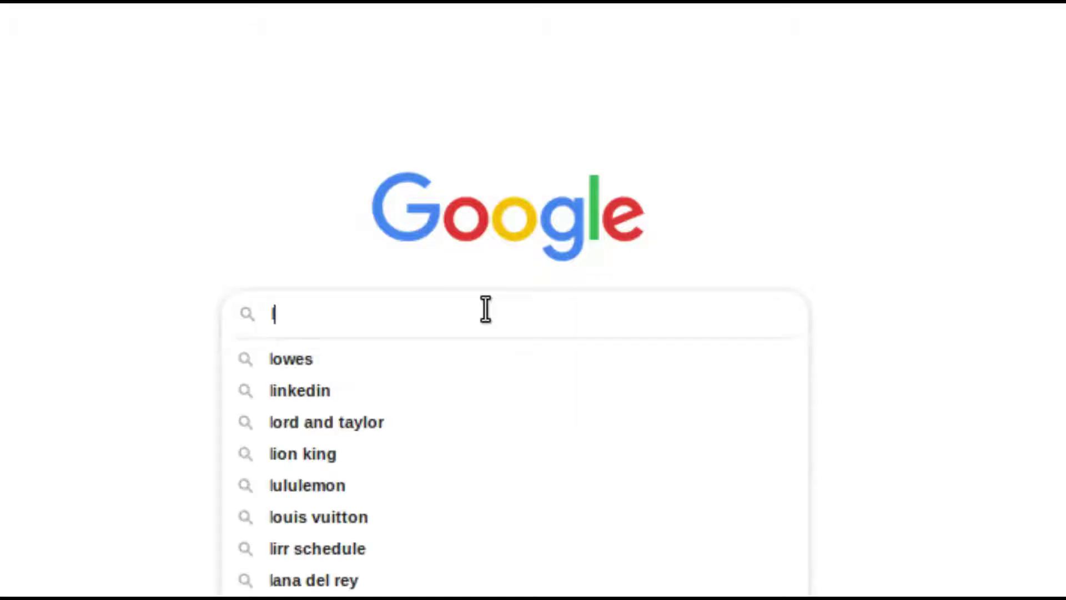
Step: Search Google for "legend of zelda ocarina of time rom"
text(of)
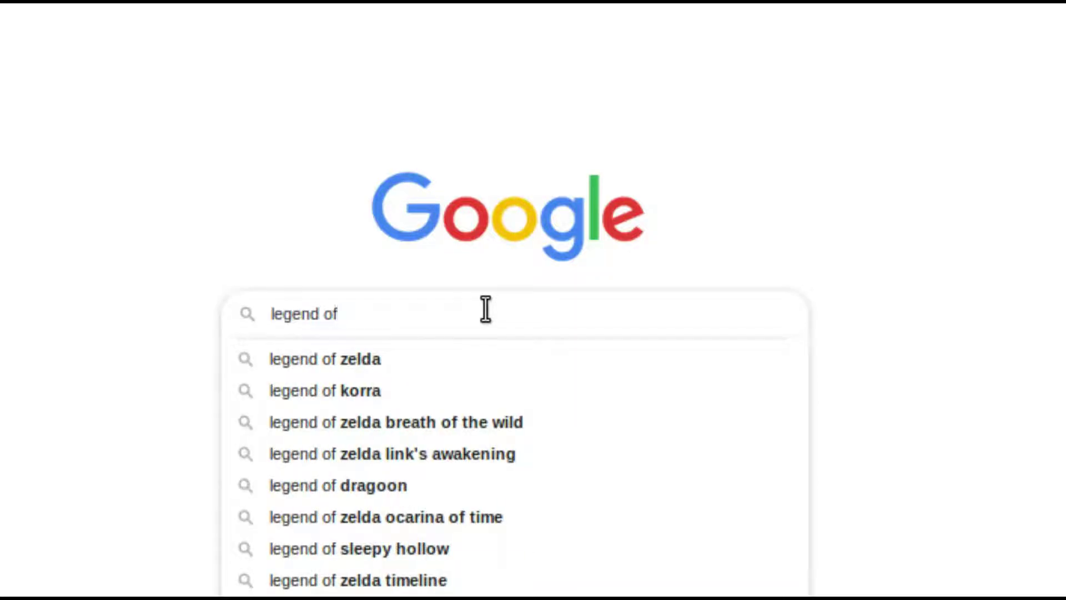
text( zelda oc)
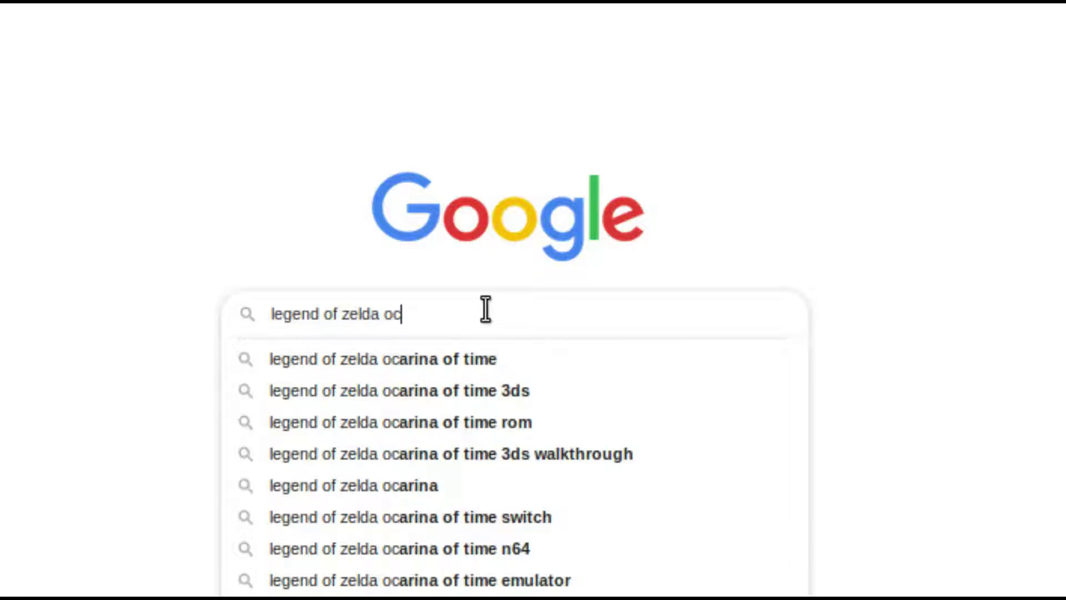
text(arina of time rom)
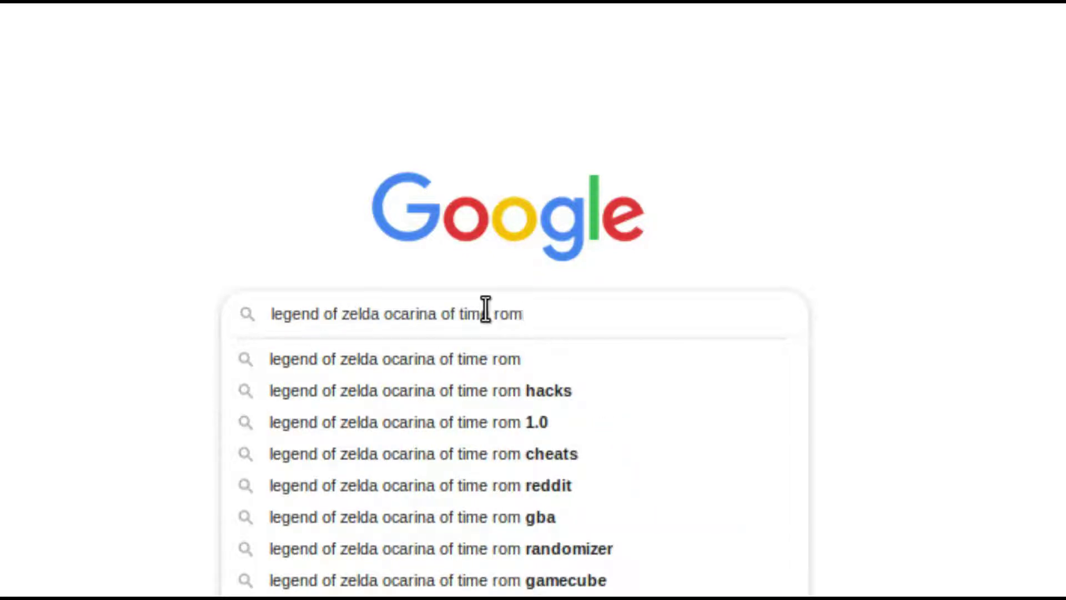
click(861, 194)
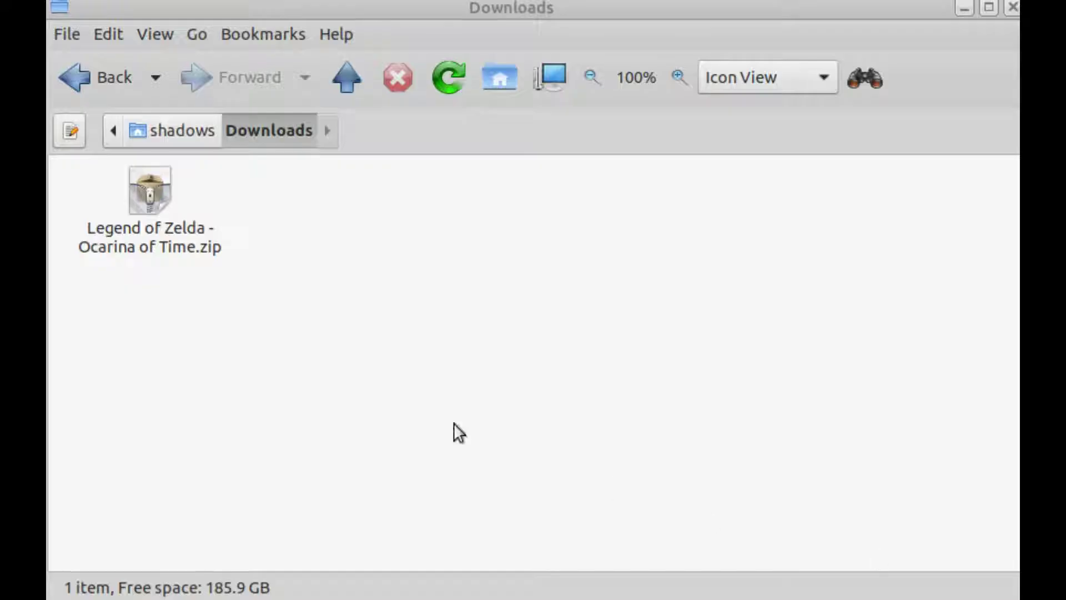
Step: Extract Legend of Zelda - Ocarina of Time.zip in place in the Downloads folder and select the extracted .n64 file
click(145, 223)
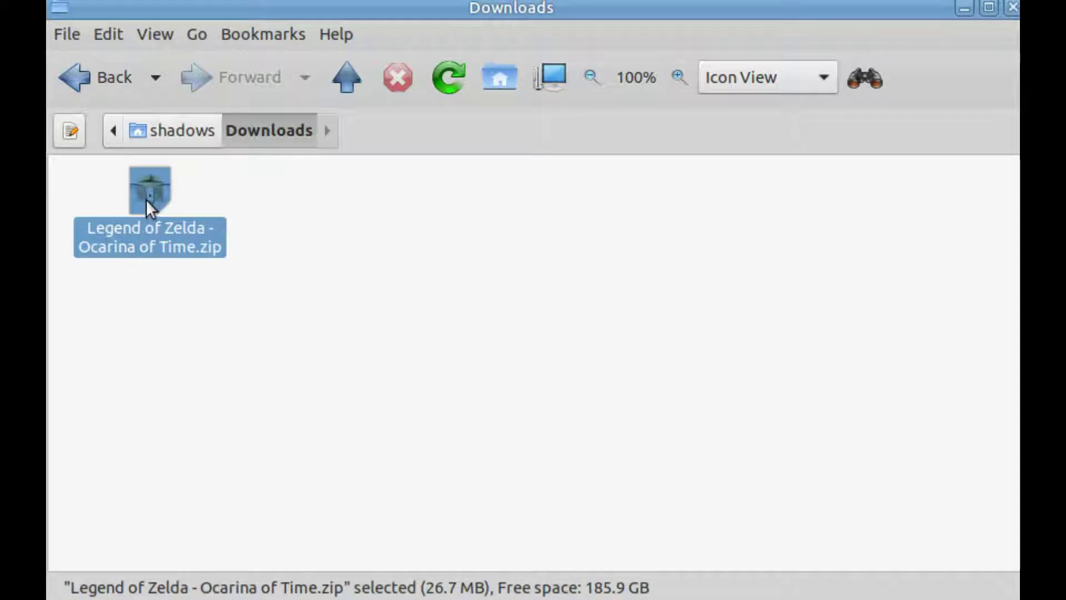
right_click(149, 203)
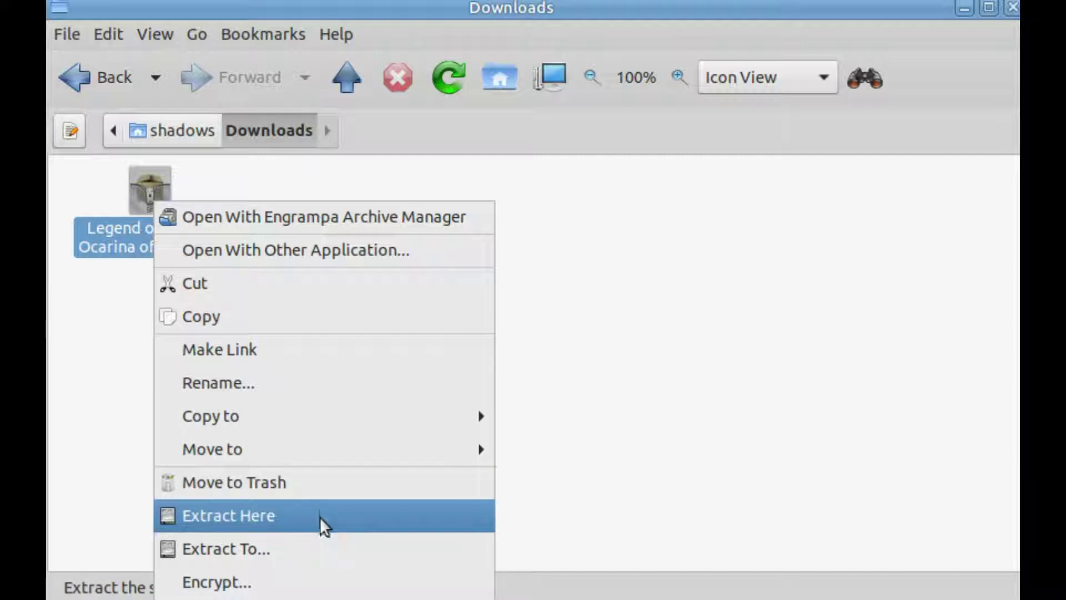
click(286, 517)
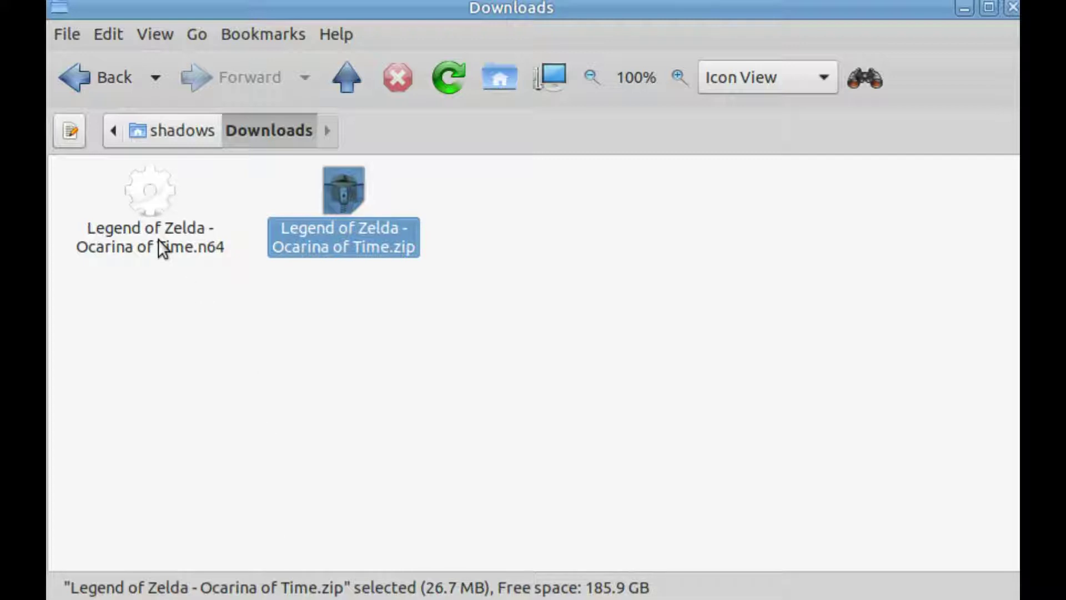
click(157, 239)
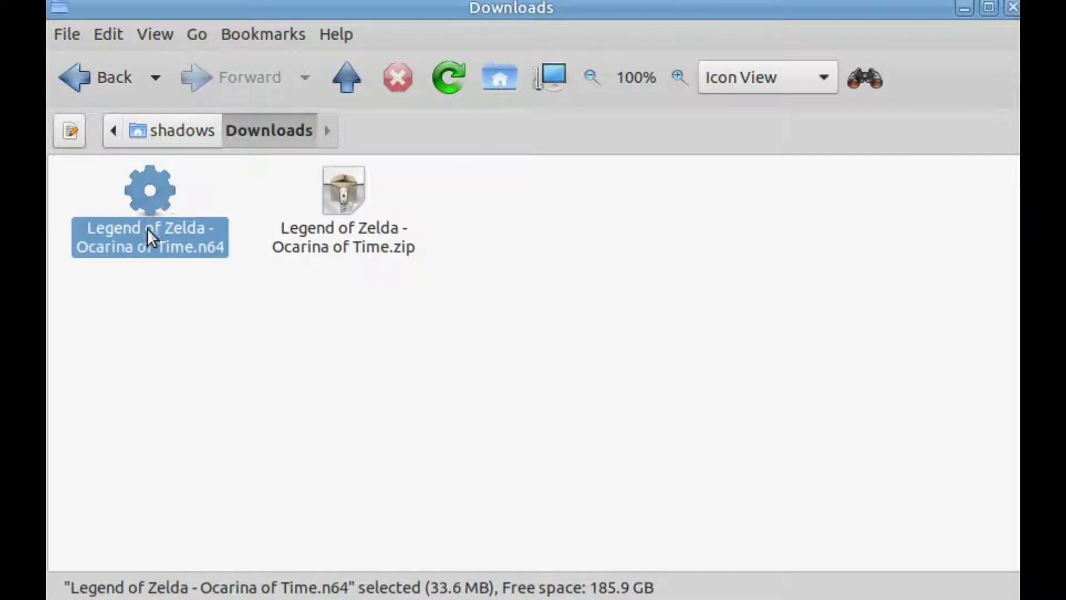
right_click(333, 235)
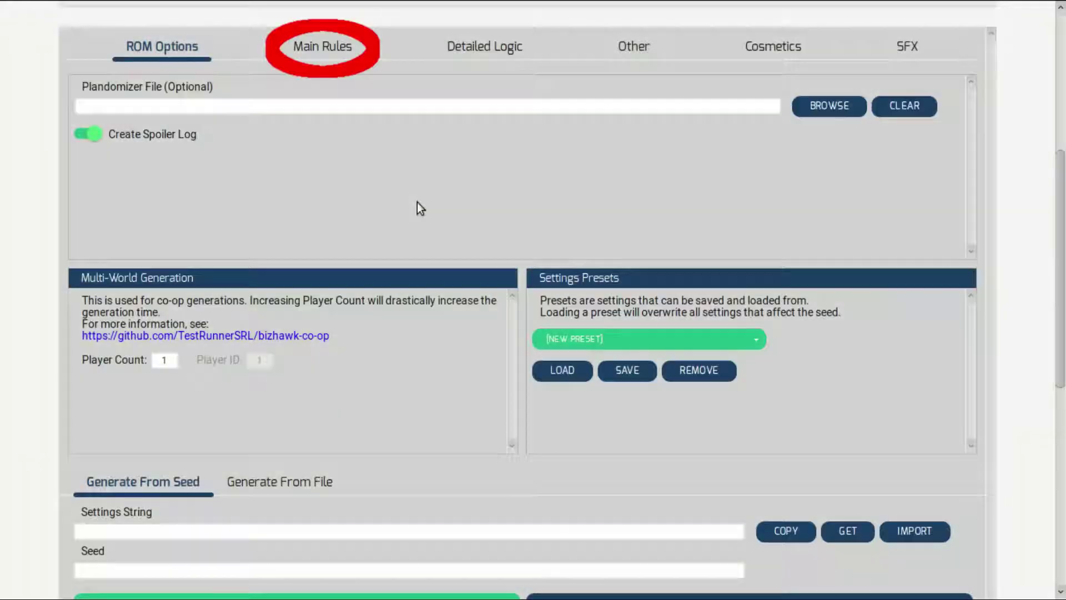
Step: In the main rules, set Maps & Compasses to Start With, and Small Keys, Boss Keys and Ganon's Boss Key to Anywhere
click(321, 49)
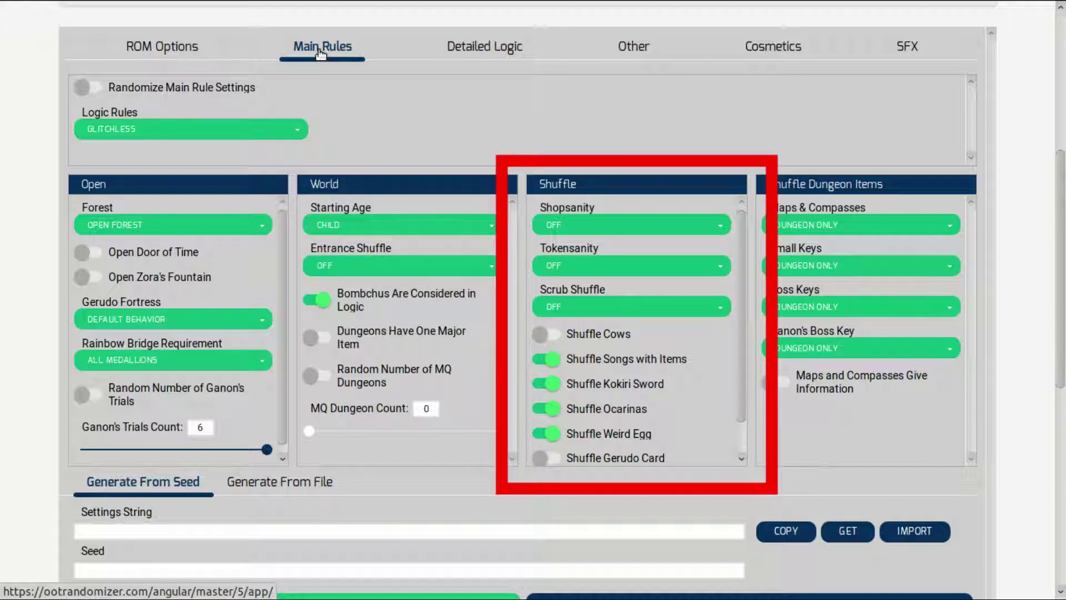
scroll(951, 183, down, 1)
click(951, 182)
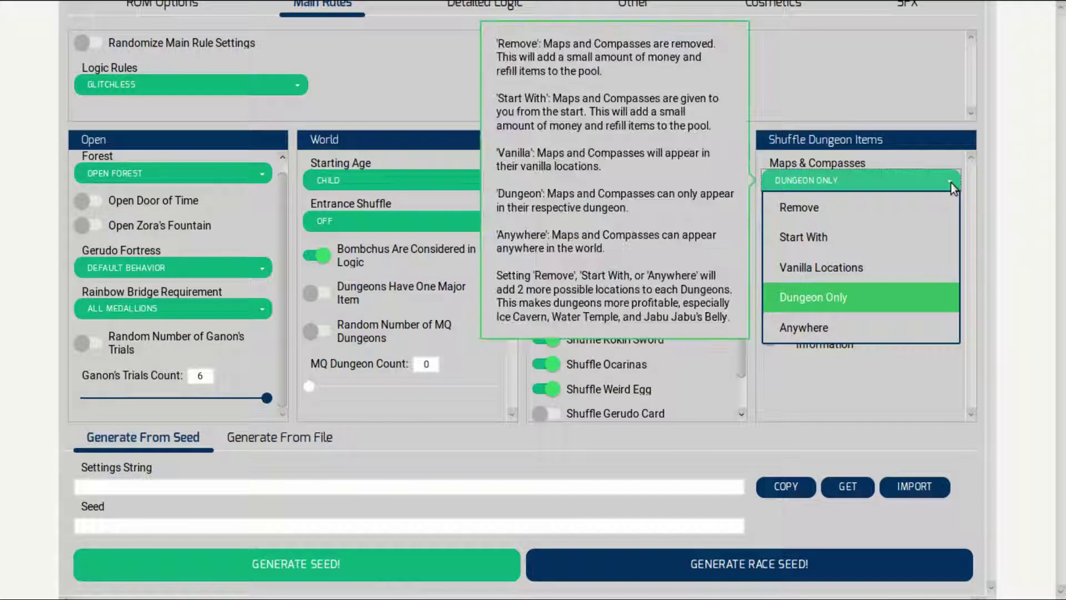
click(911, 225)
click(941, 220)
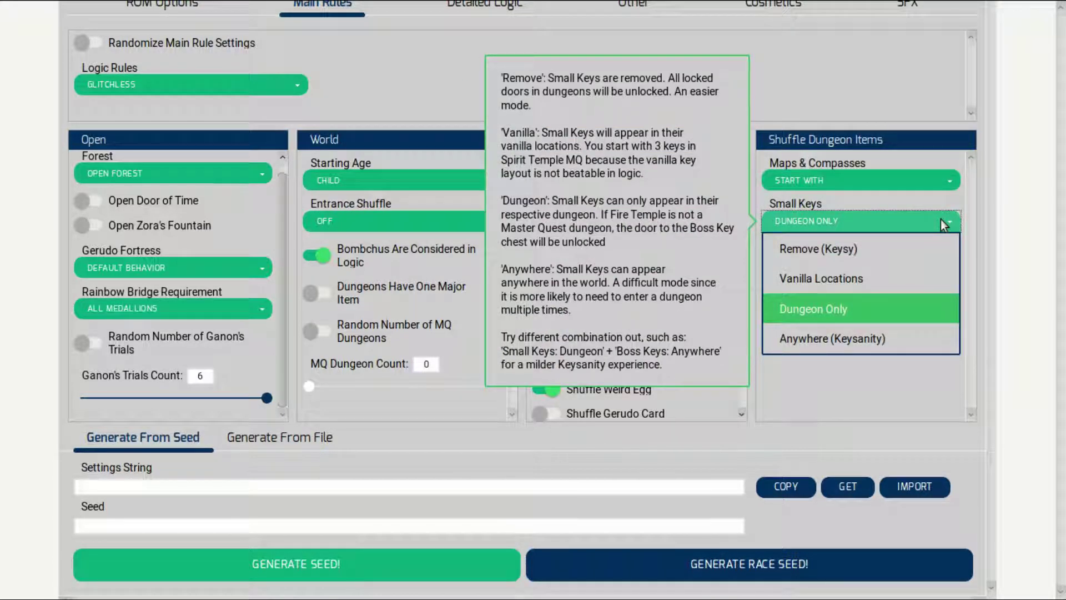
click(899, 341)
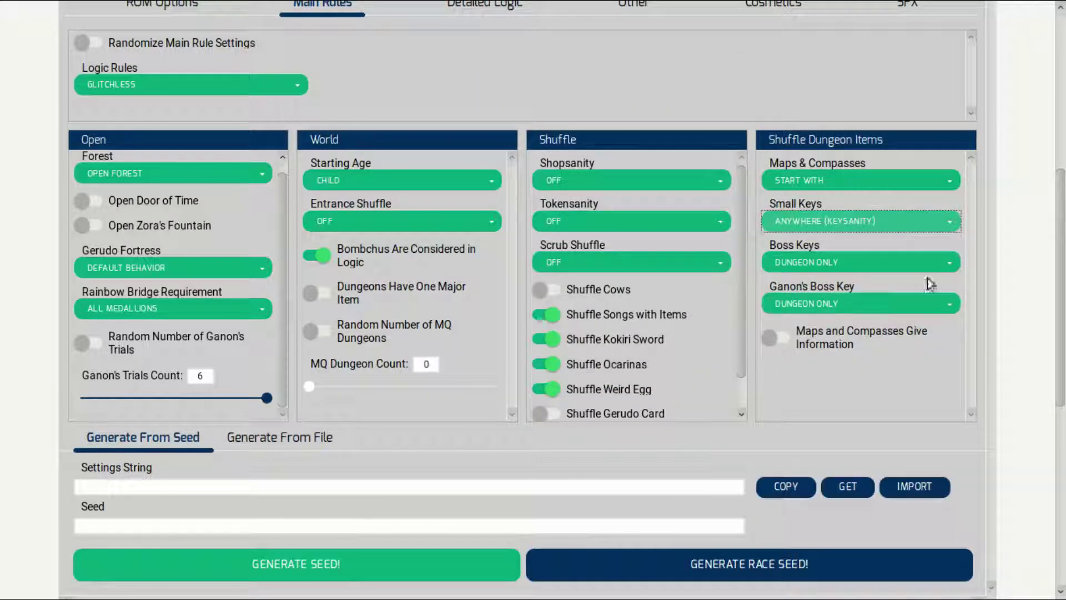
click(938, 260)
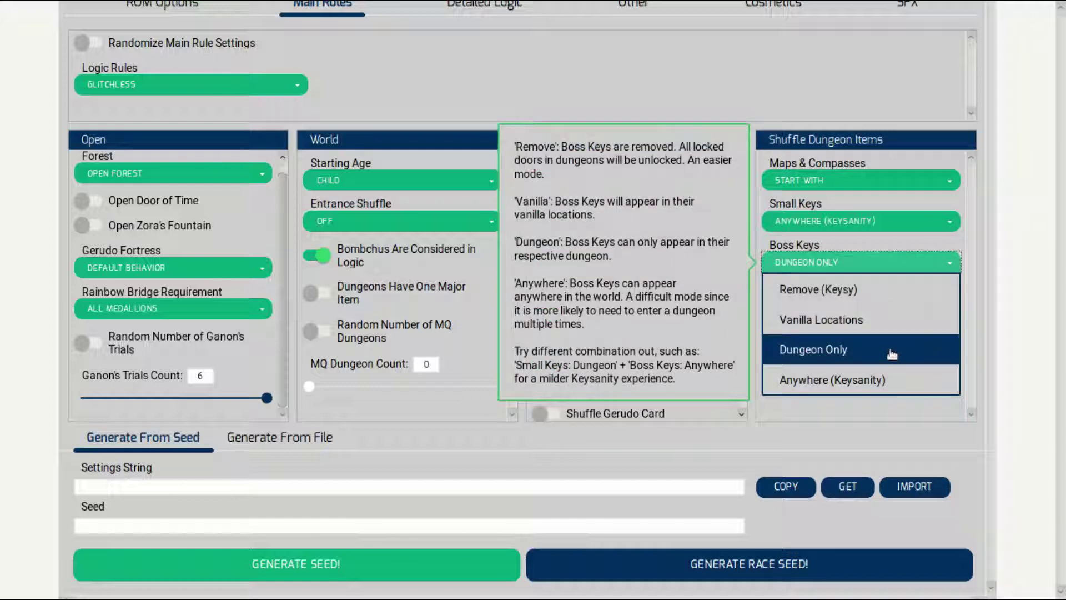
click(881, 380)
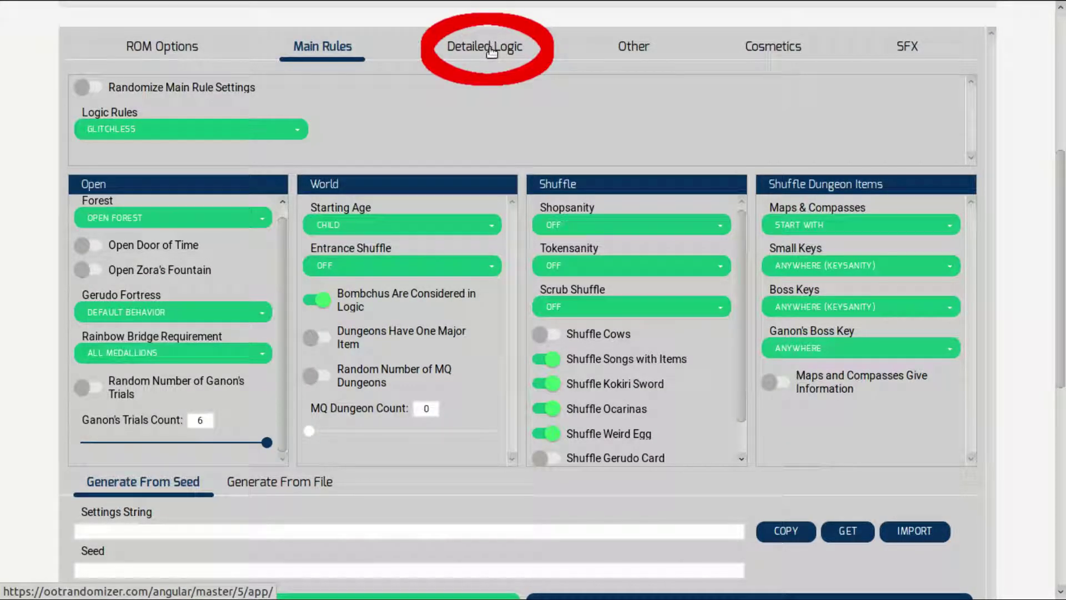
Step: In the detailed logic, enable Nighttime Skulltulas Expect Sun's Song and exclude the Gravedigging Tour location
click(491, 50)
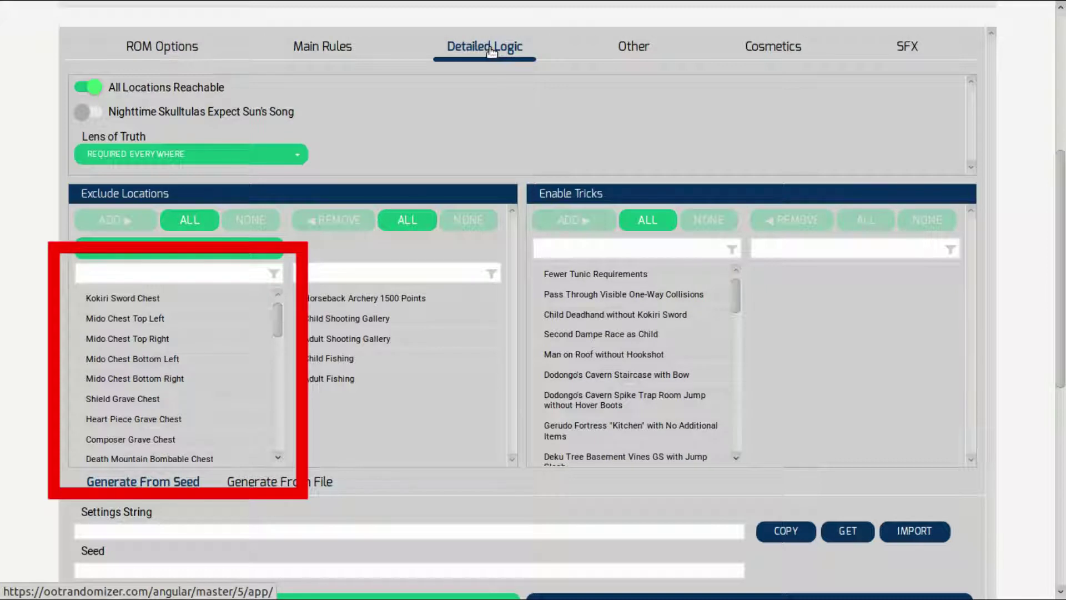
click(207, 110)
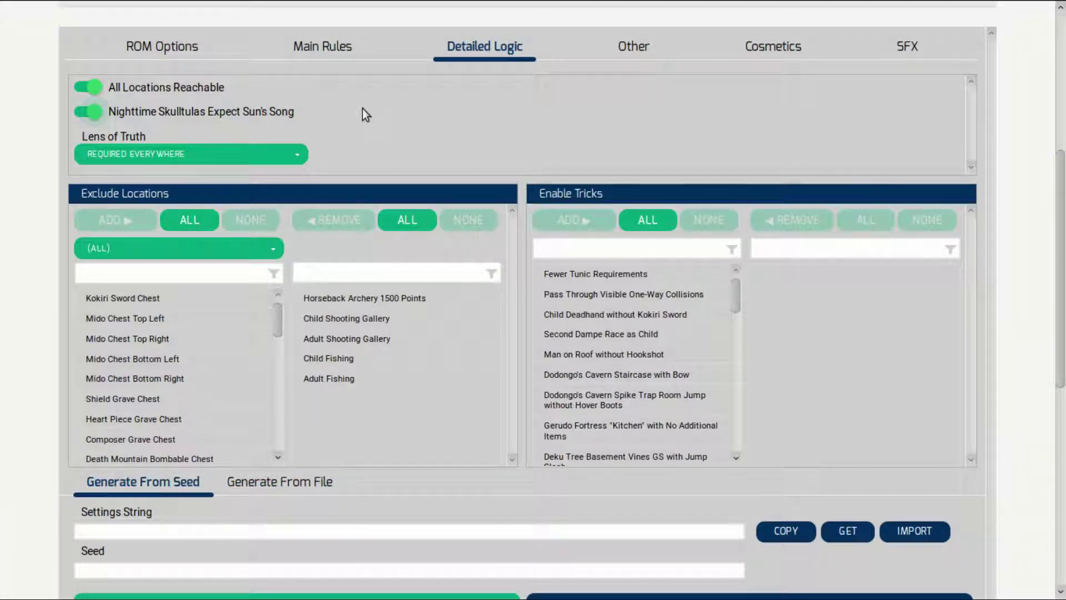
scroll(366, 114, down, 1)
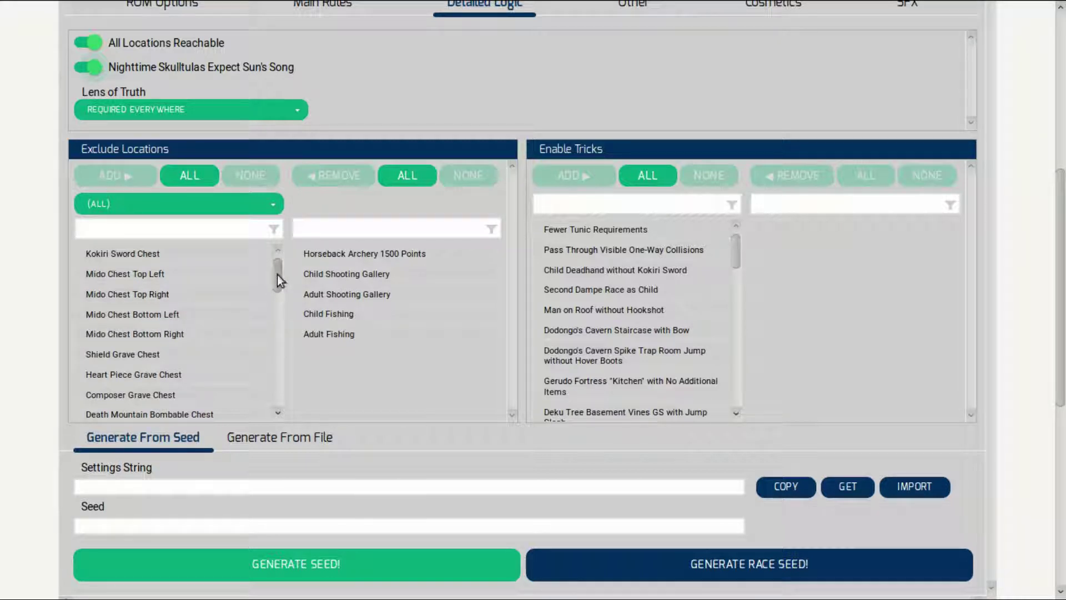
drag(277, 277, 279, 292)
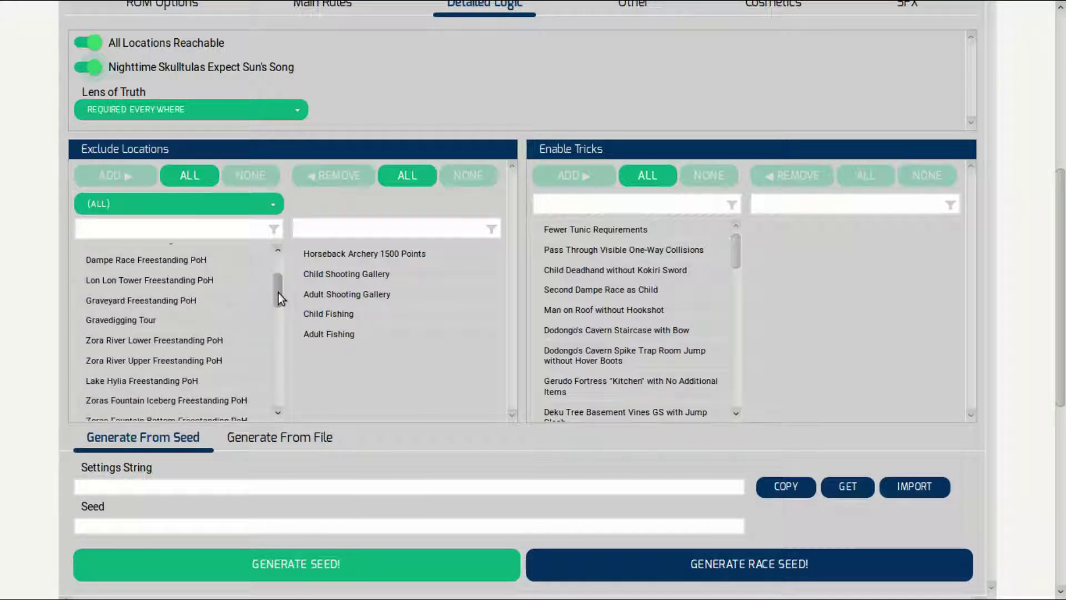
click(187, 323)
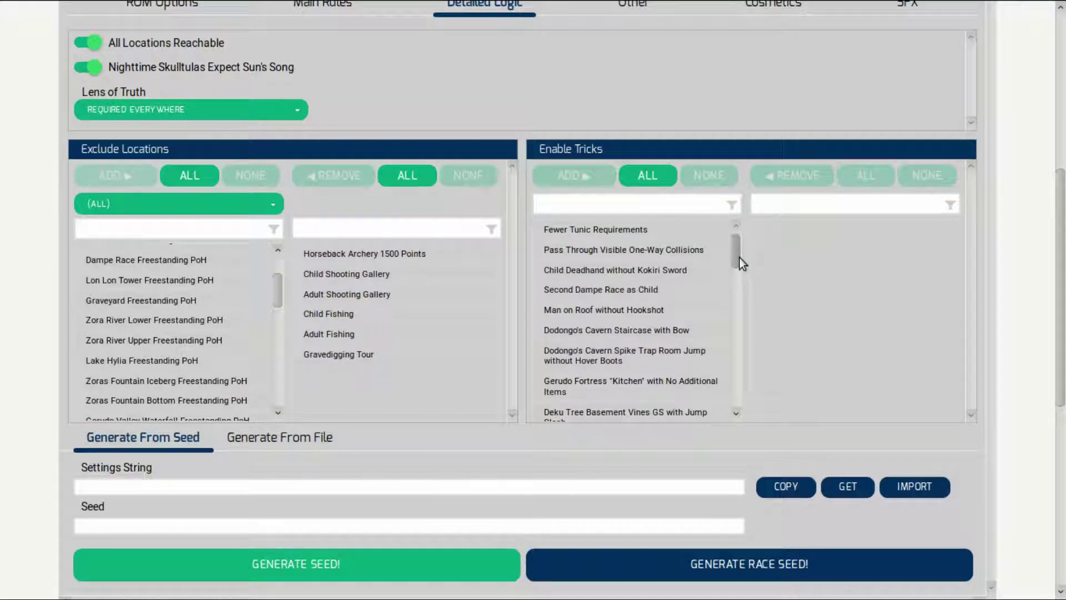
drag(741, 257, 742, 281)
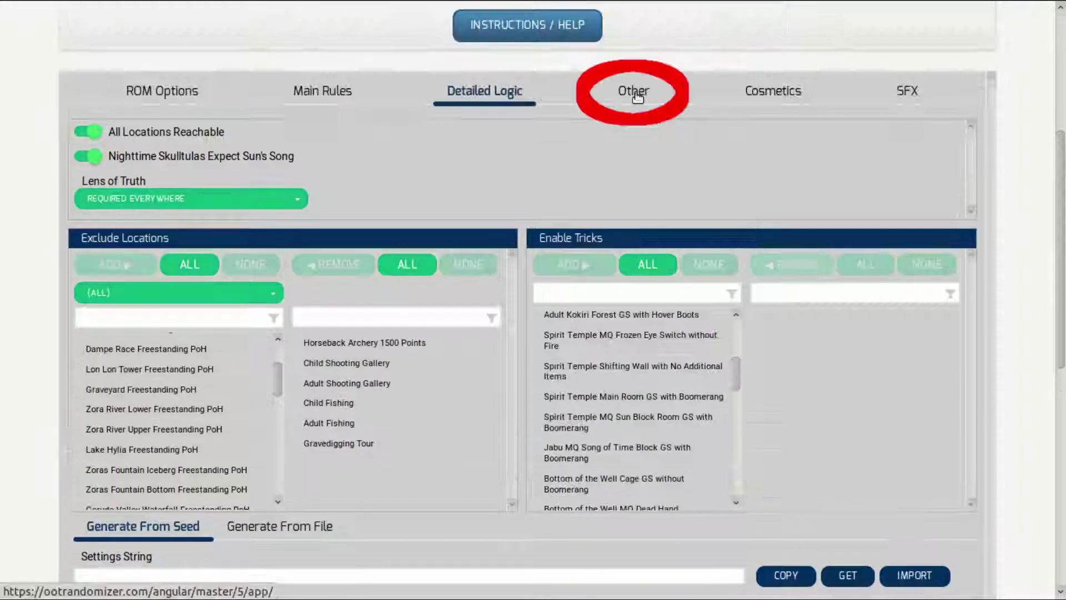
Step: Enable the timesavers Skip Tower Escape Sequence, Skip Child Stealth, Skip Epona Race, and Start with Fast Travel, Max Rupees and Tycoon's Wallet
click(635, 94)
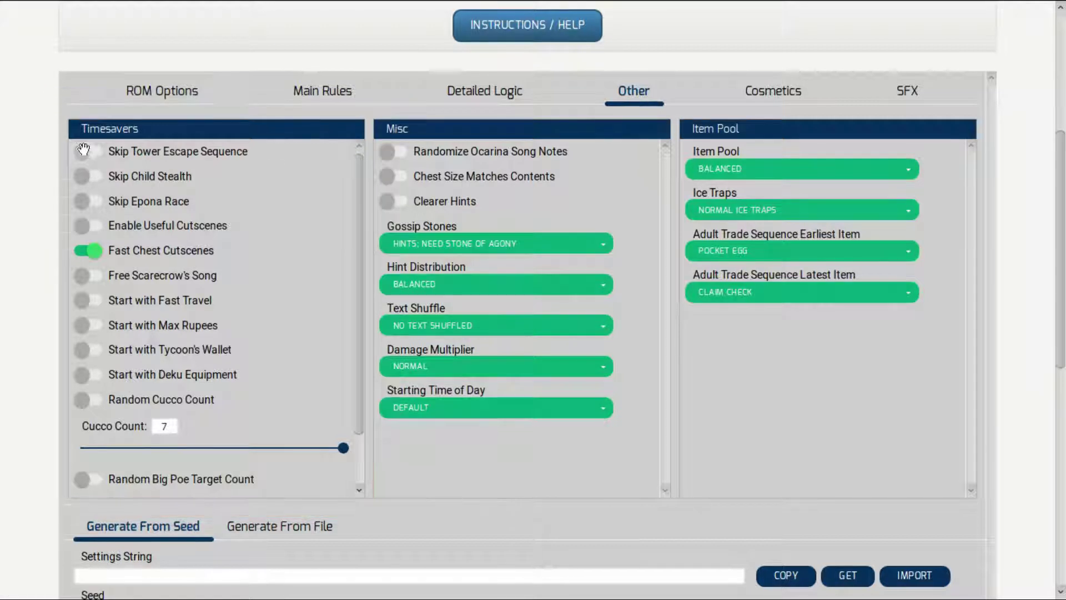
click(88, 152)
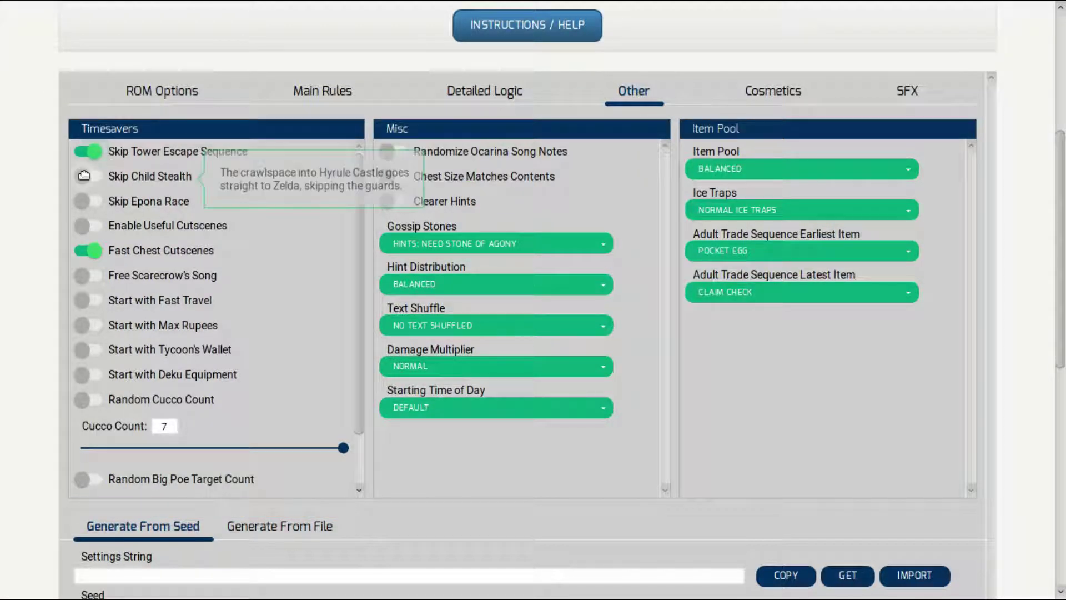
click(86, 176)
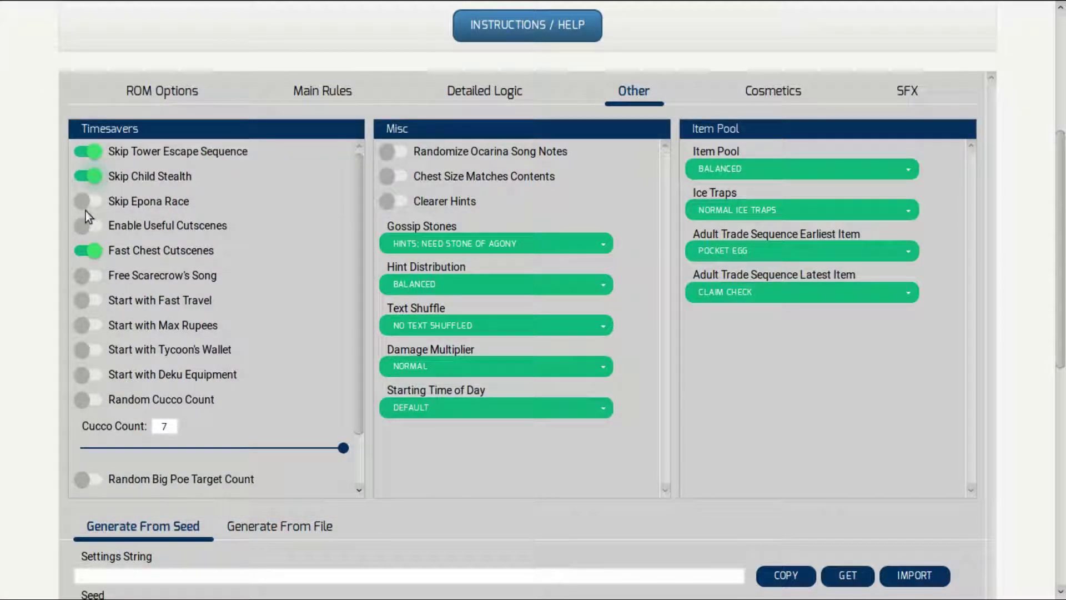
click(111, 203)
click(89, 300)
click(87, 330)
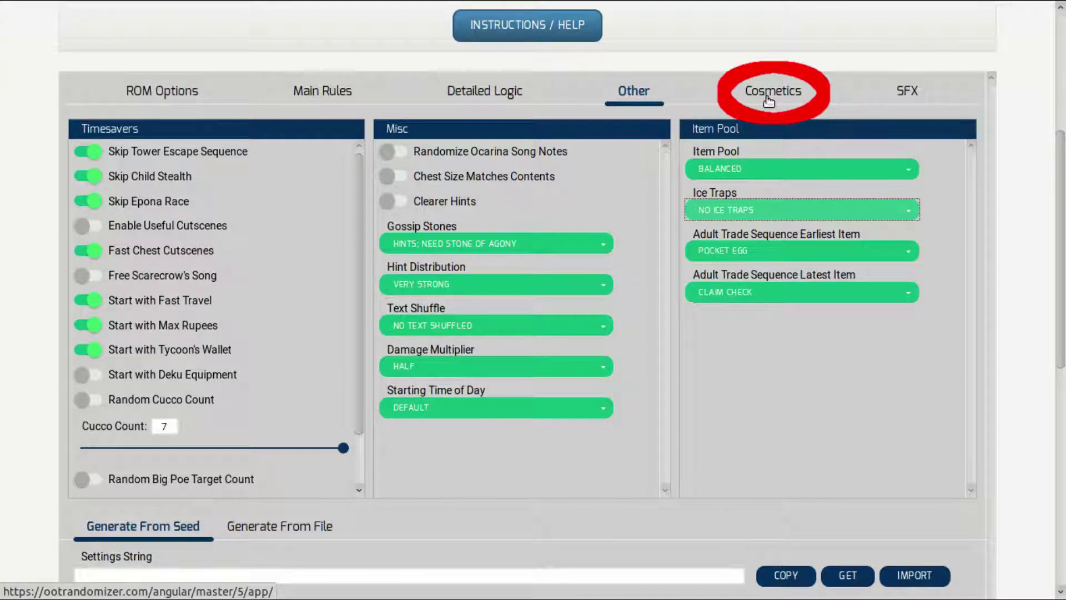
Step: Set the Golden Gauntlets Color to Blue in the equipment cosmetics
click(769, 100)
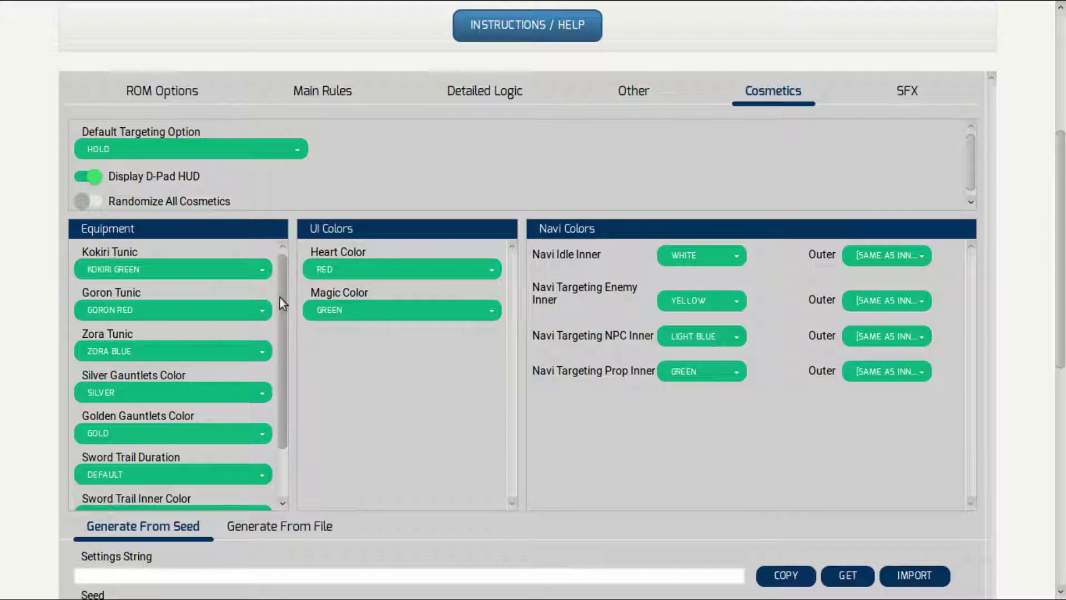
scroll(283, 302, down, 2)
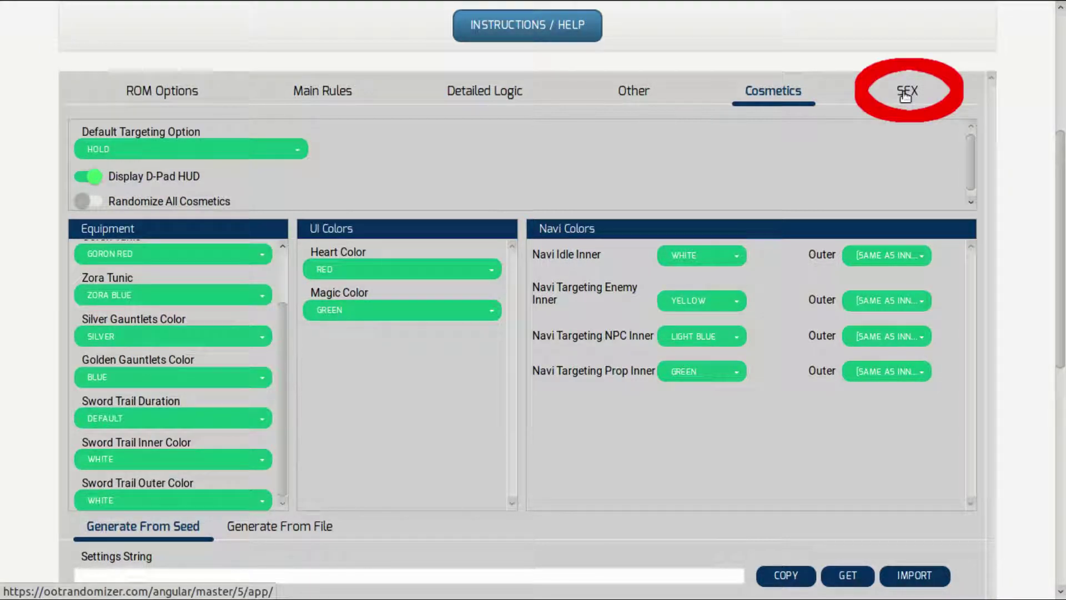
Step: Examine the Background Music options in the SFX settings without changing them
click(906, 96)
click(292, 230)
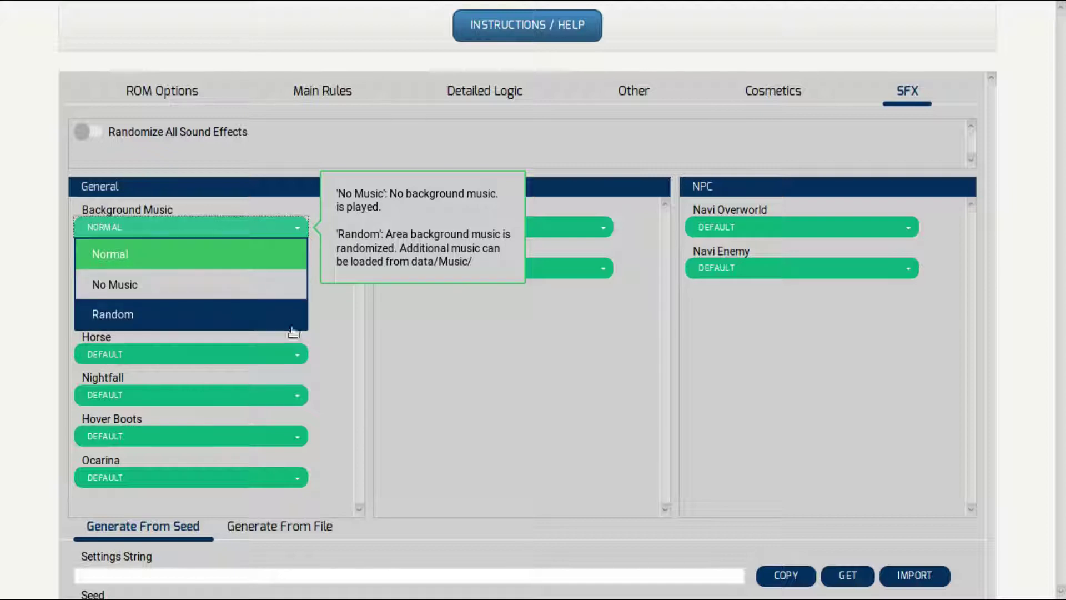
click(463, 366)
Step: Generate a regular seed from the configured randomizer settings
scroll(462, 366, down, 1)
scroll(462, 371, down, 3)
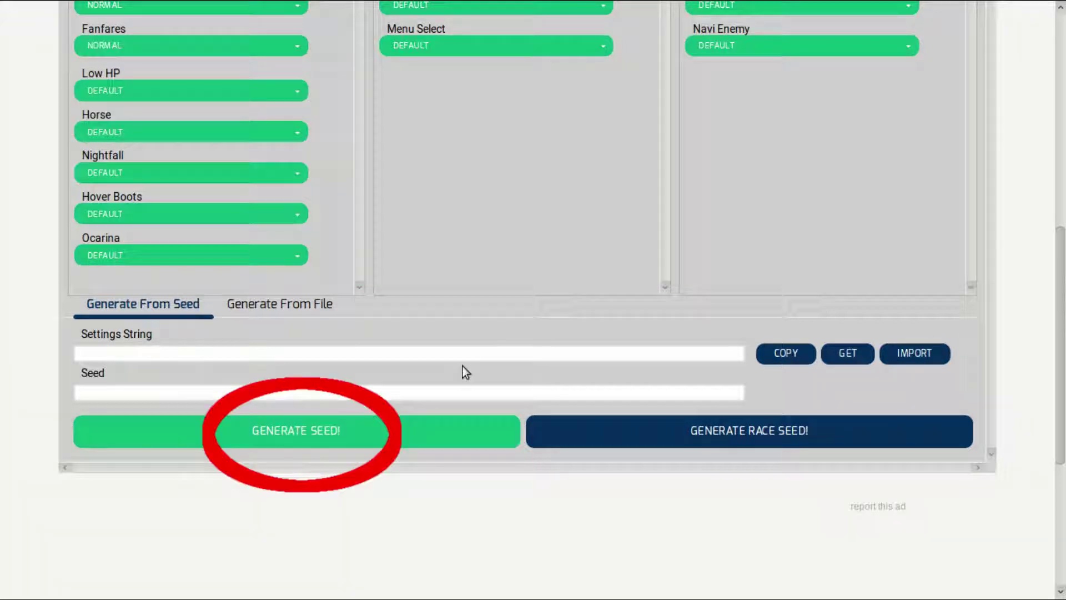
click(291, 430)
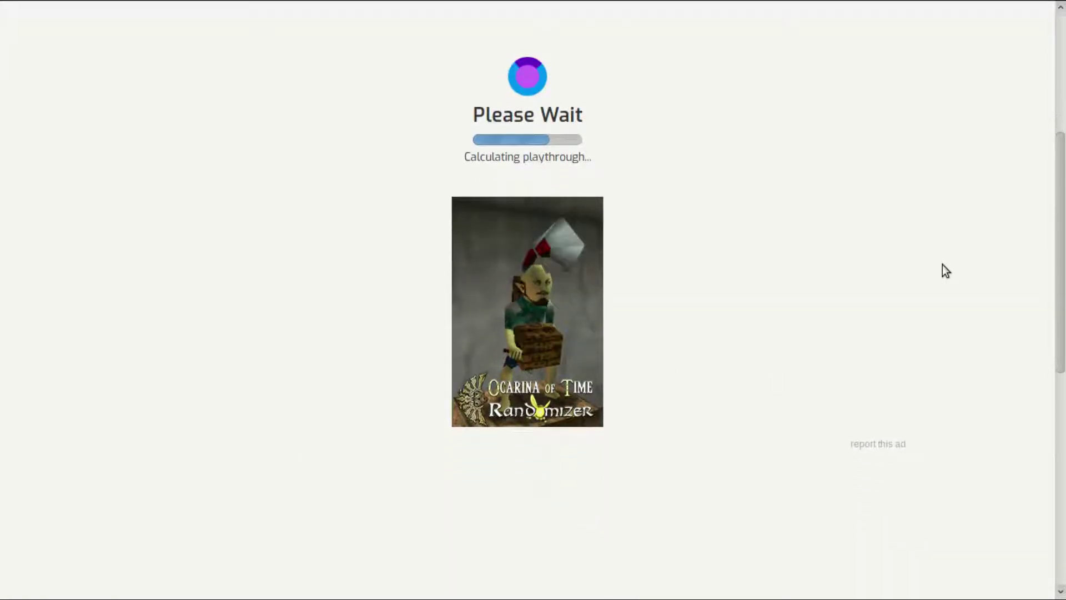
Step: Load Legend of Zelda - Ocarina of Time.n64 from Downloads as the base ROM for the generated seed
scroll(942, 265, down, 6)
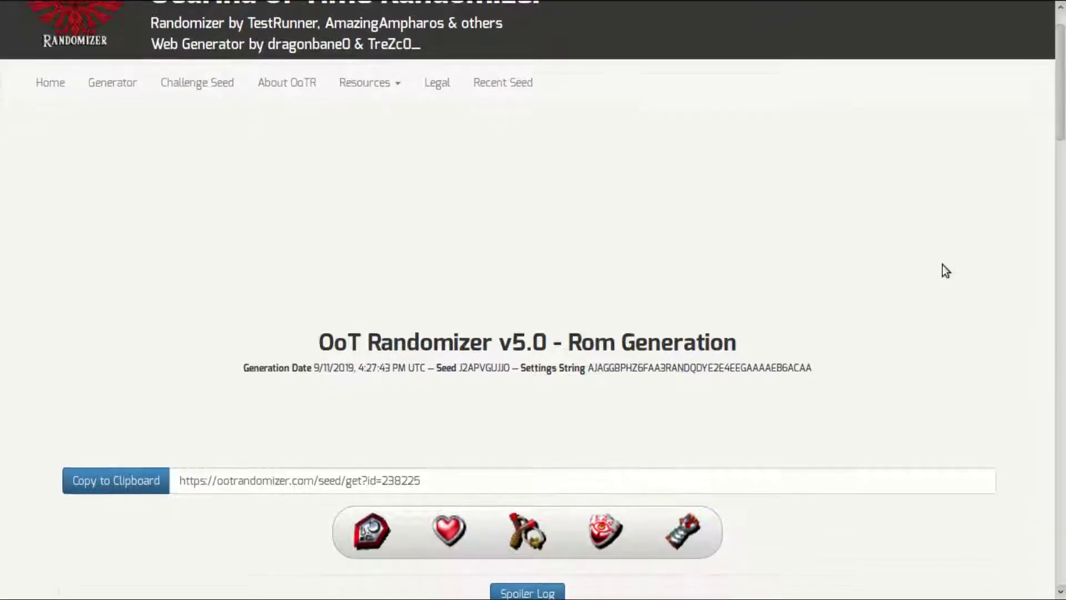
scroll(943, 265, down, 3)
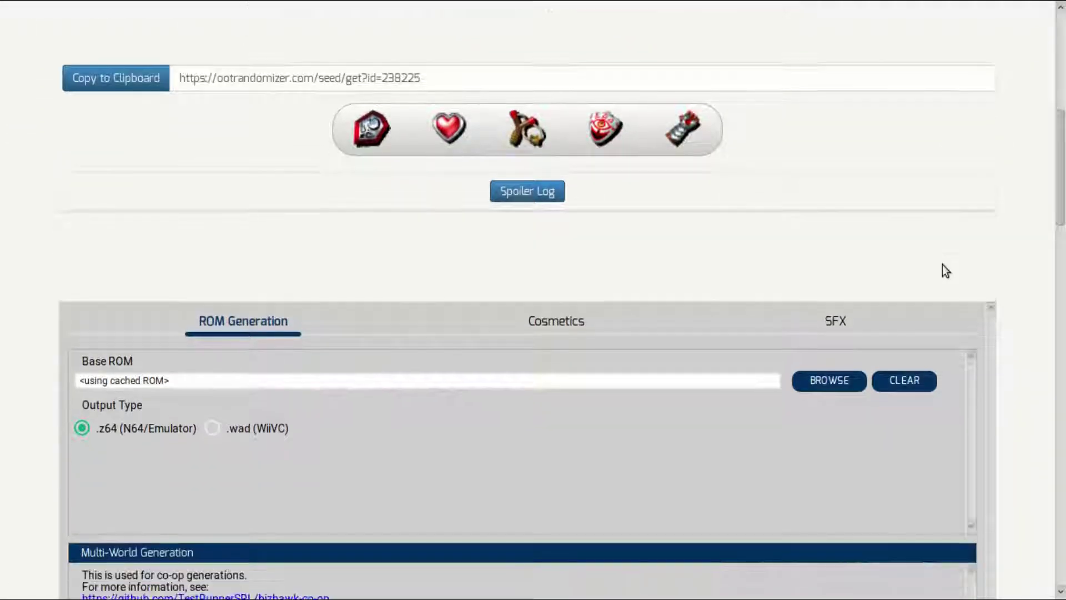
click(841, 336)
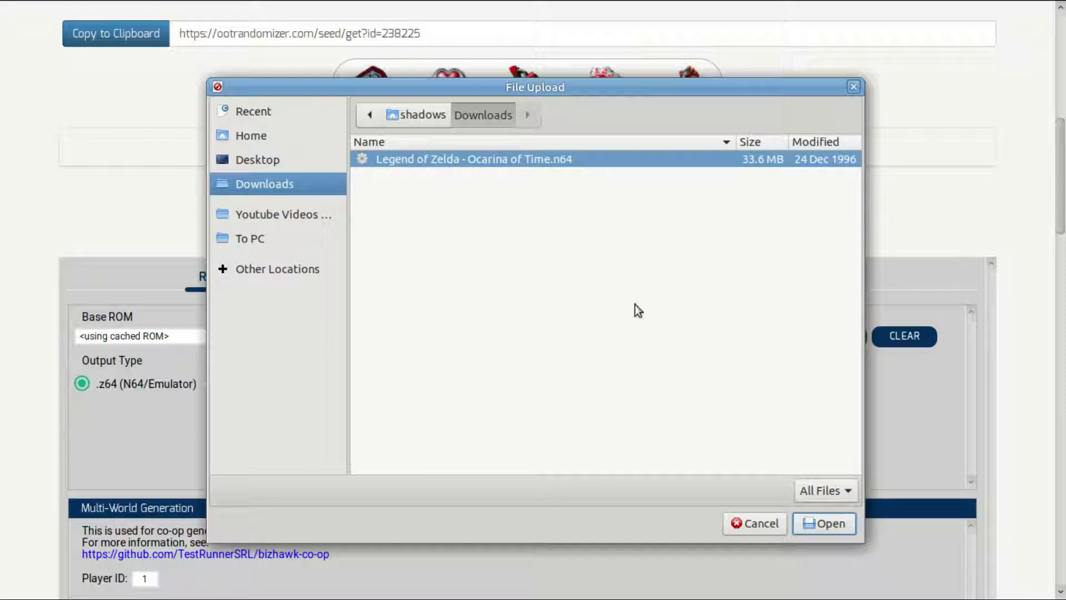
click(824, 523)
scroll(716, 383, down, 5)
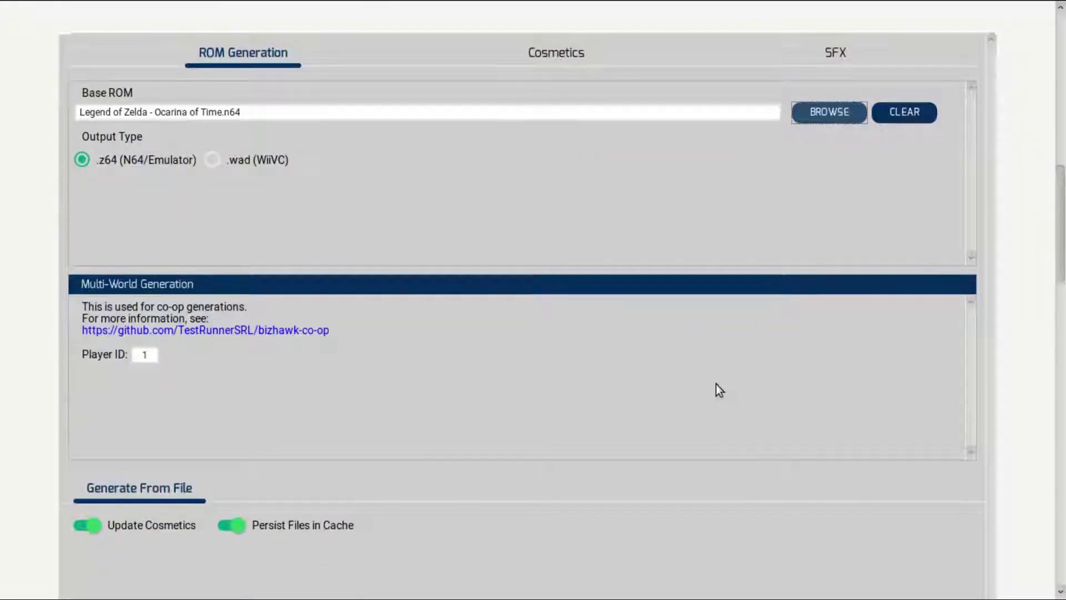
scroll(716, 385, down, 3)
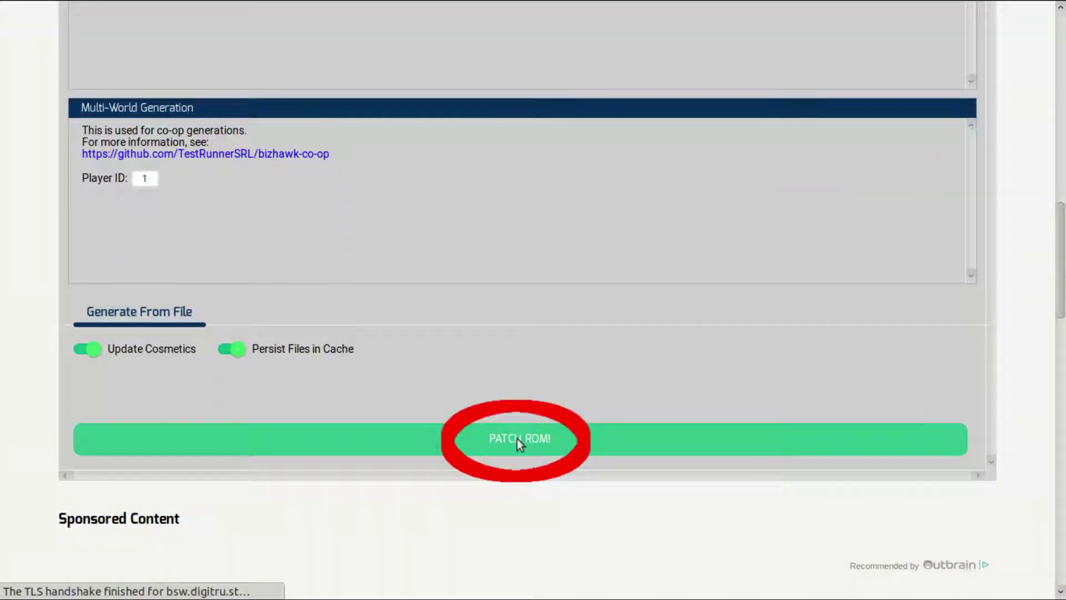
Step: Patch the ROM with the generated seed and save OoTR_238225_J2APVGUJJO.z64 to disk
click(520, 439)
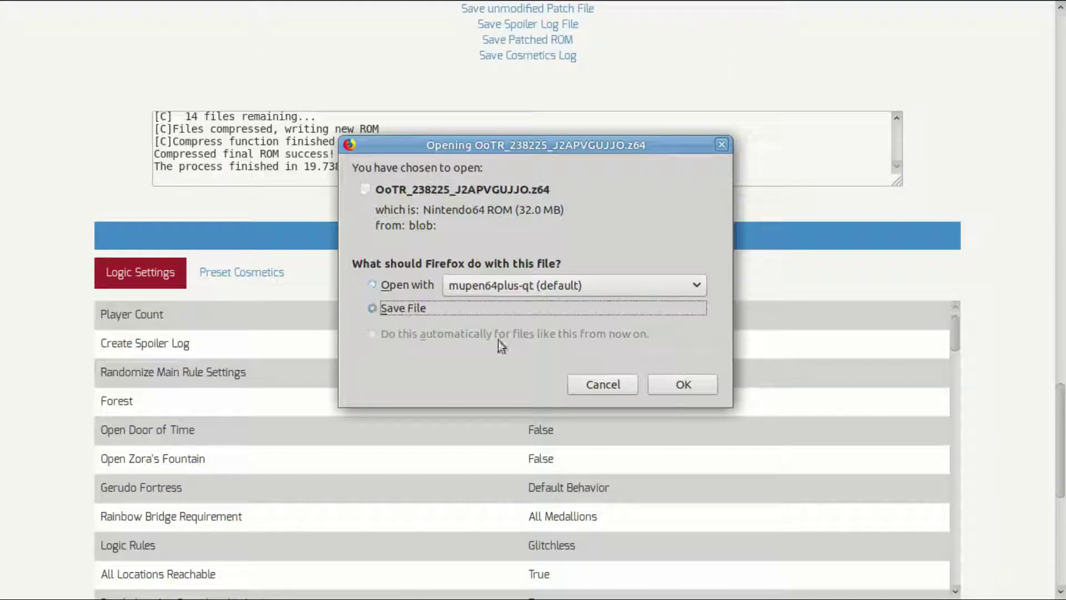
click(663, 384)
key(Return)
Step: Copy the generated seed's link from the Rom Generation page to the clipboard
scroll(984, 324, up, 10)
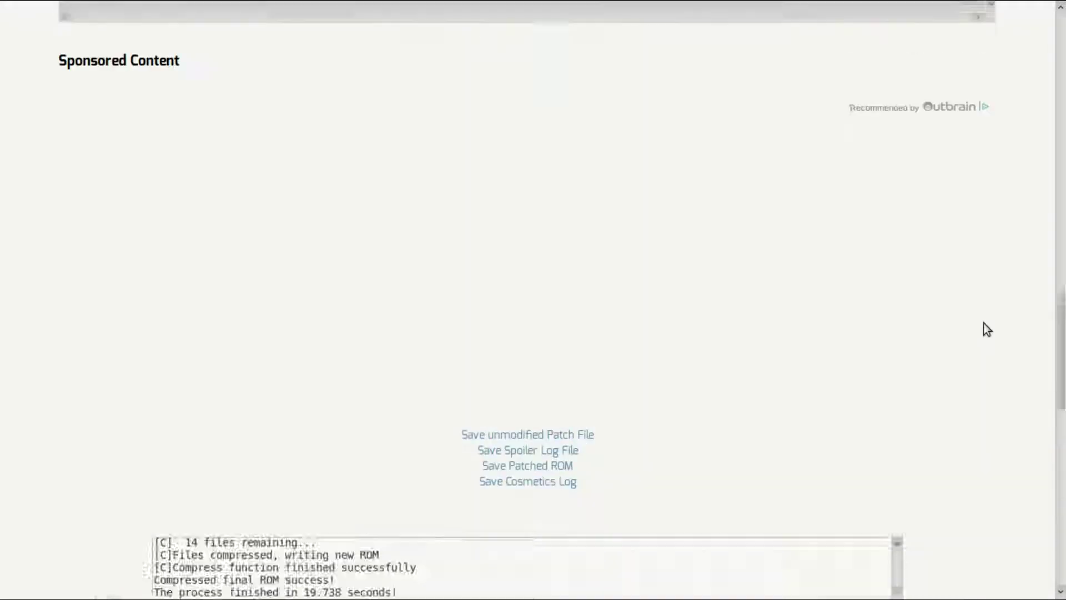
scroll(985, 323, up, 5)
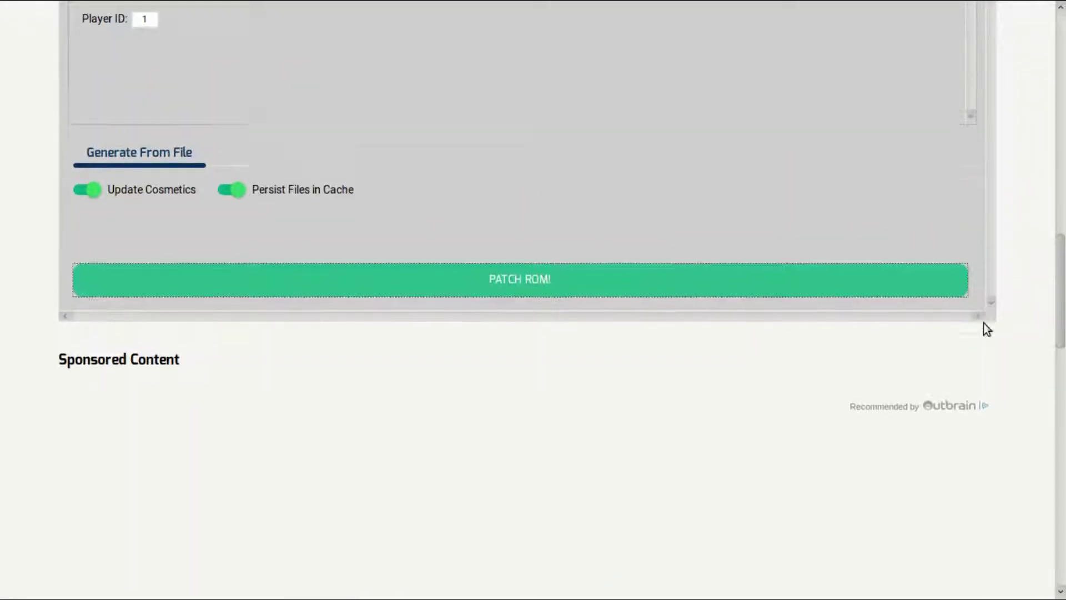
scroll(984, 324, up, 6)
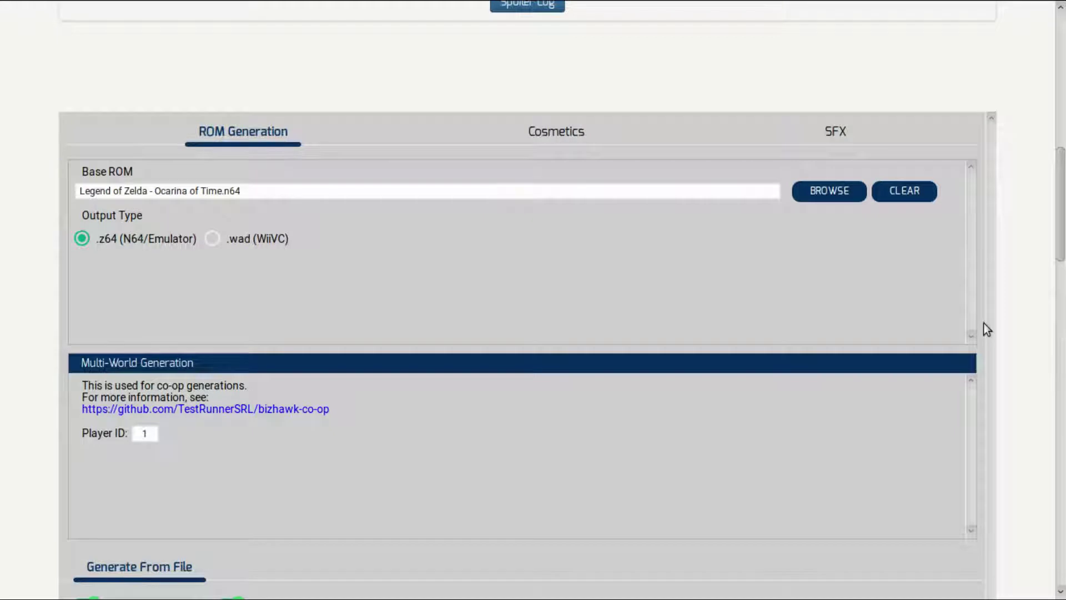
scroll(984, 323, up, 2)
scroll(983, 324, up, 6)
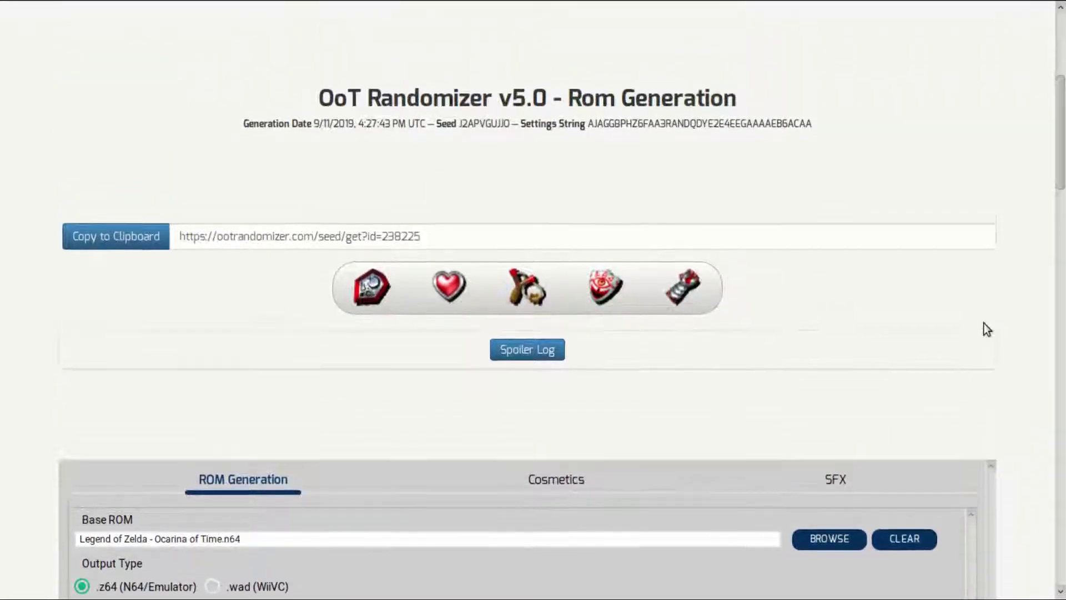
scroll(983, 323, down, 2)
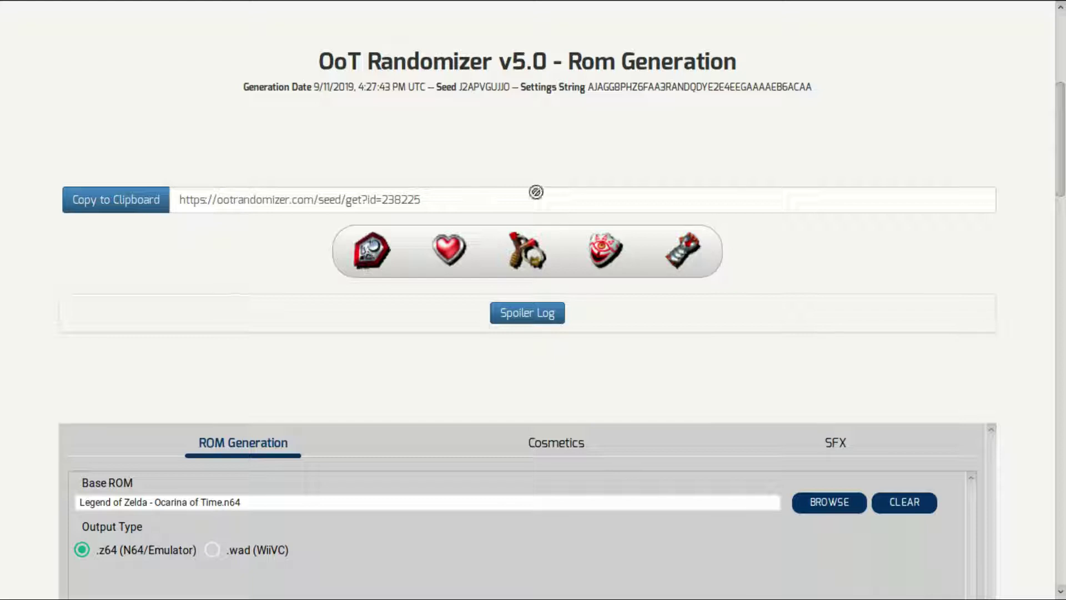
click(407, 203)
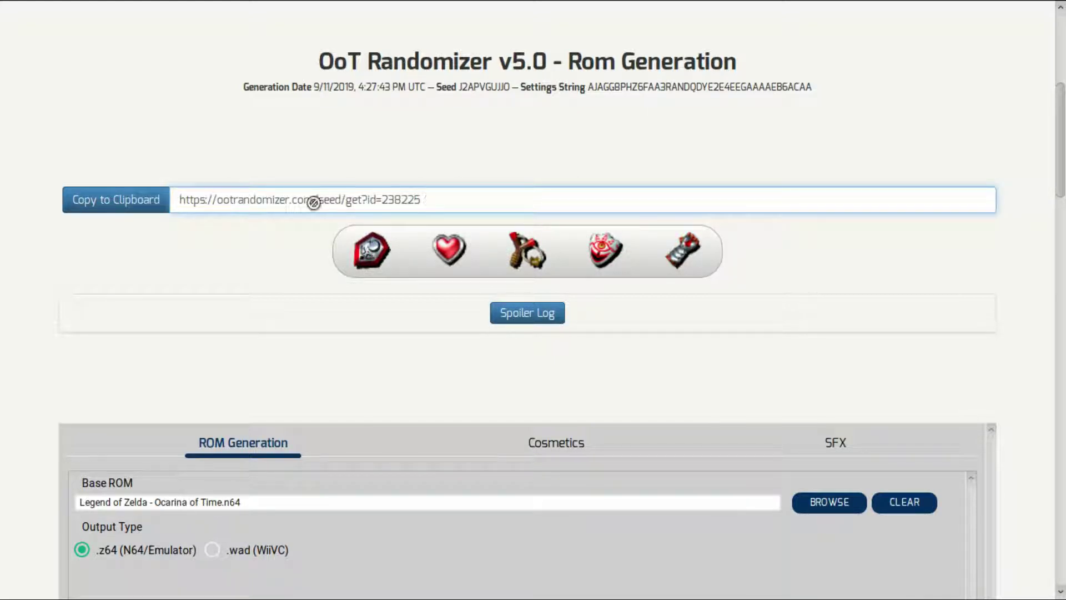
click(139, 204)
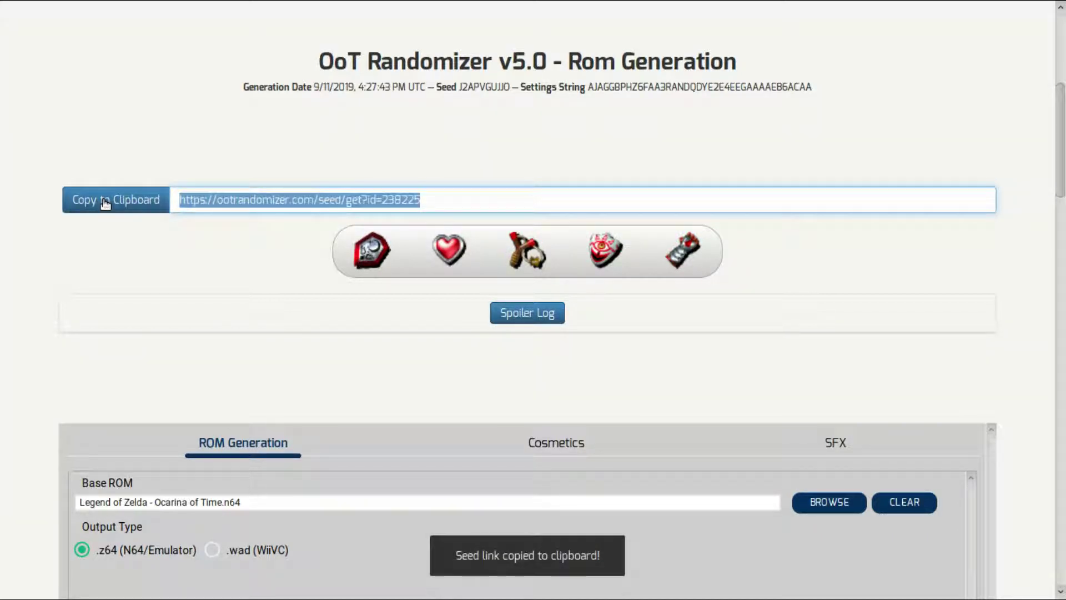
click(140, 203)
Step: Show the seed's Spoiler Log and examine its categories and the Prizes list
click(526, 315)
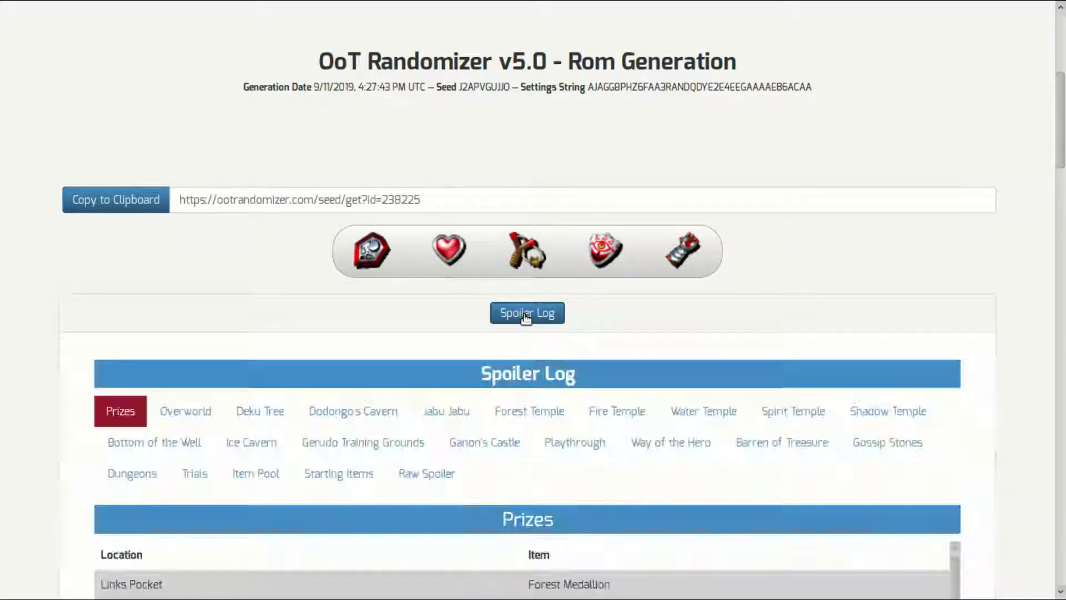
scroll(847, 267, down, 5)
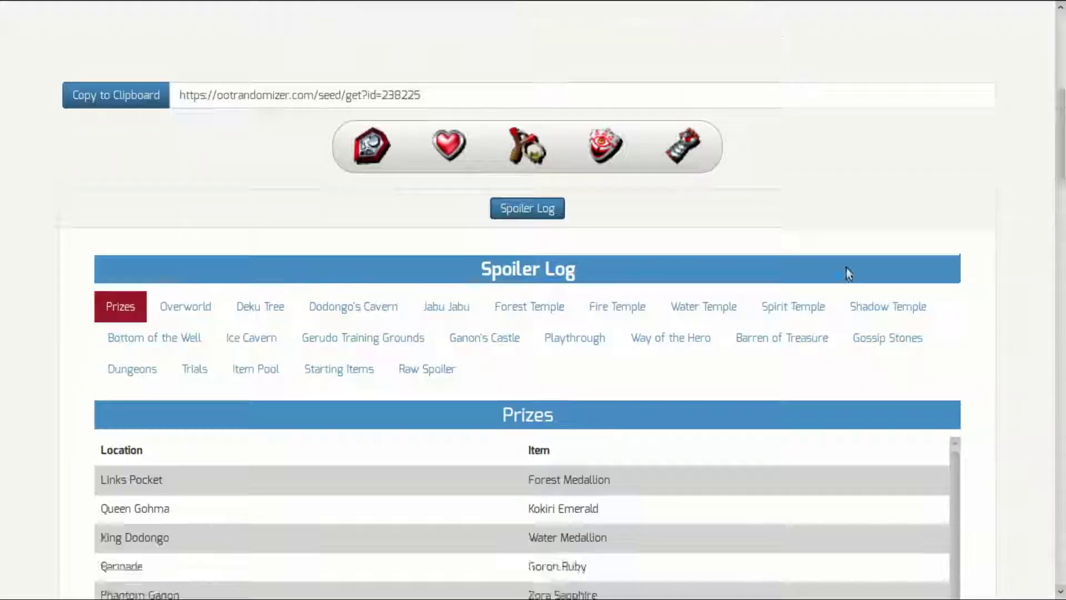
click(184, 103)
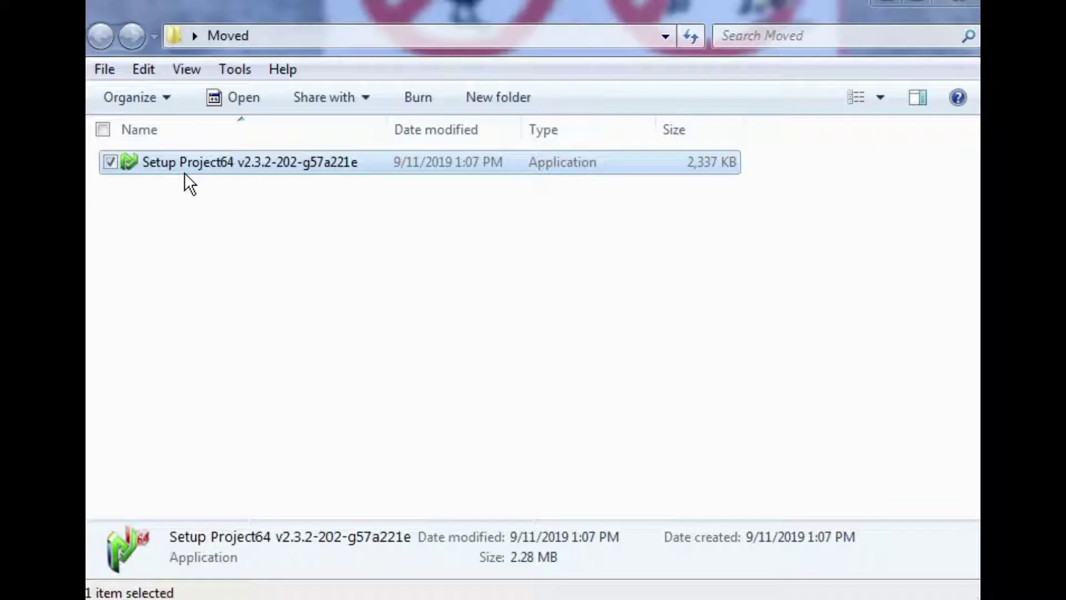
Step: Switch to Windows and install Project64 from Setup Project64 v2.3.2-202-g57a221e into C:\Program Files\Project64 2.3 with a desktop icon
double_click(224, 161)
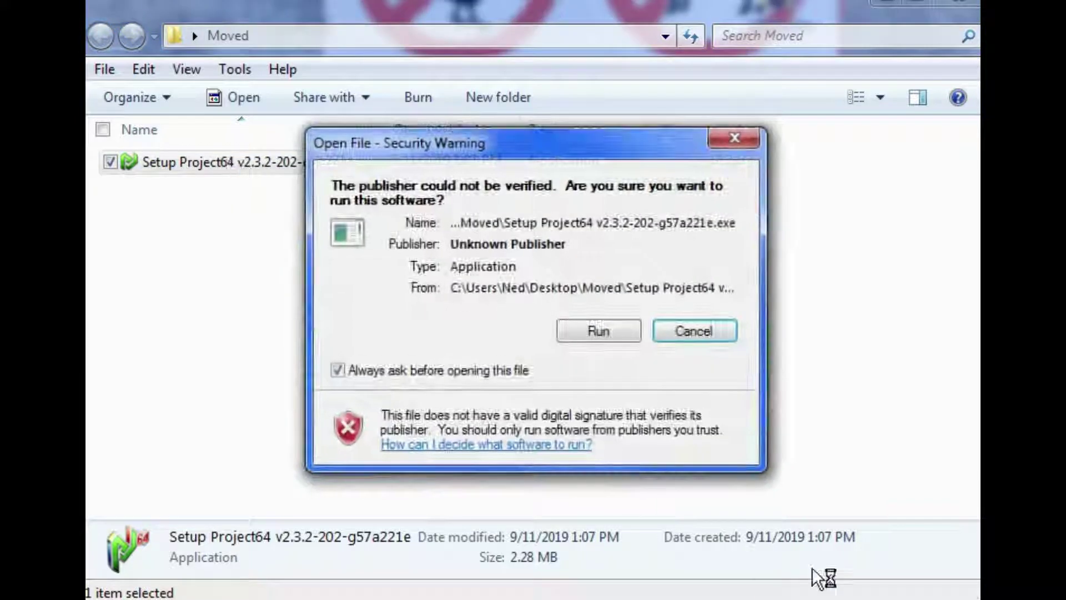
click(599, 331)
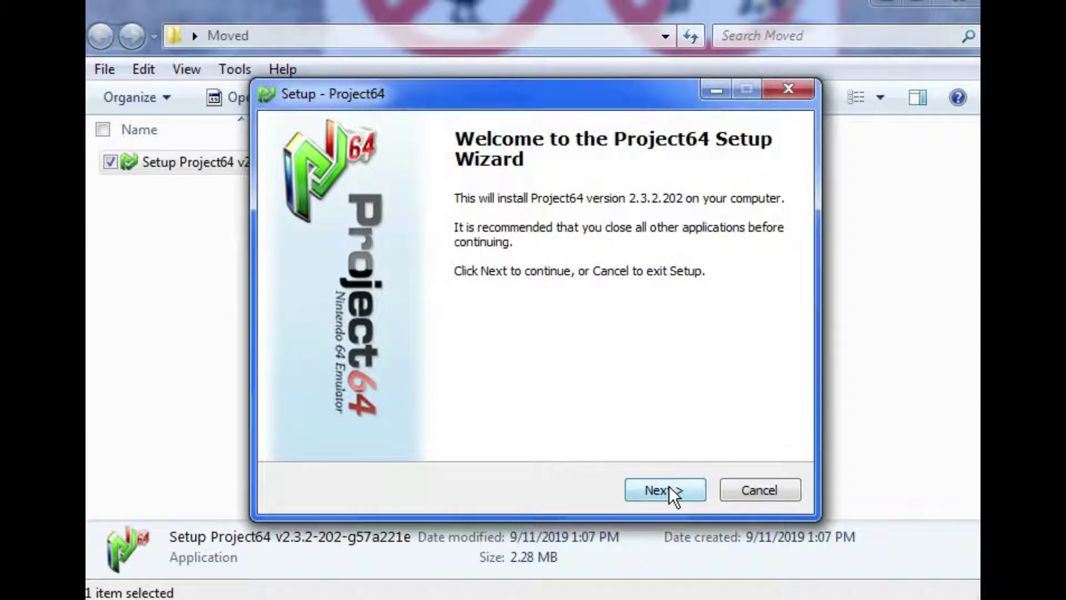
click(669, 490)
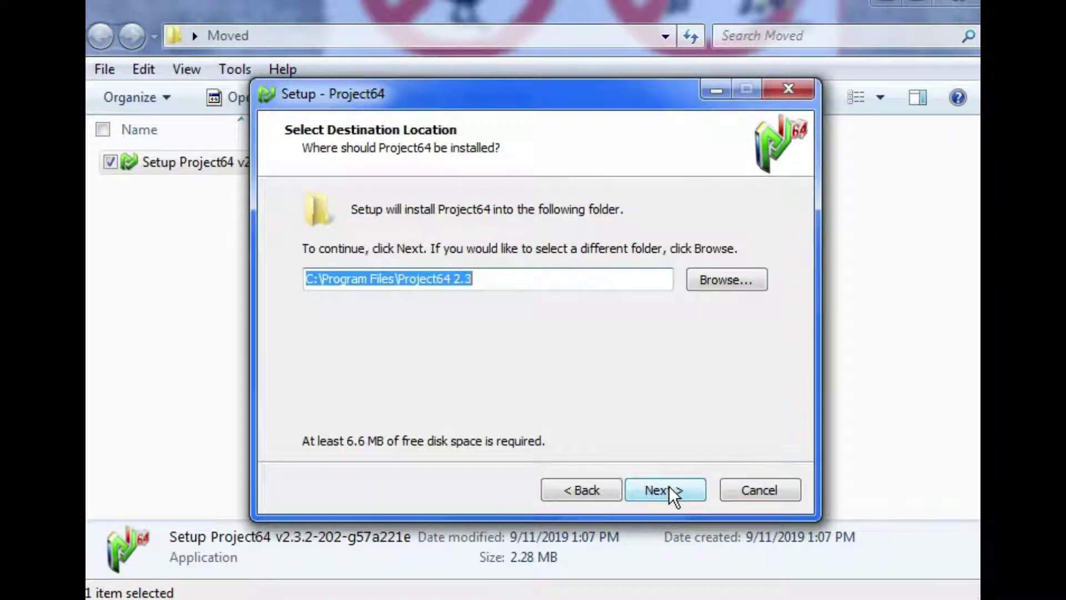
click(669, 488)
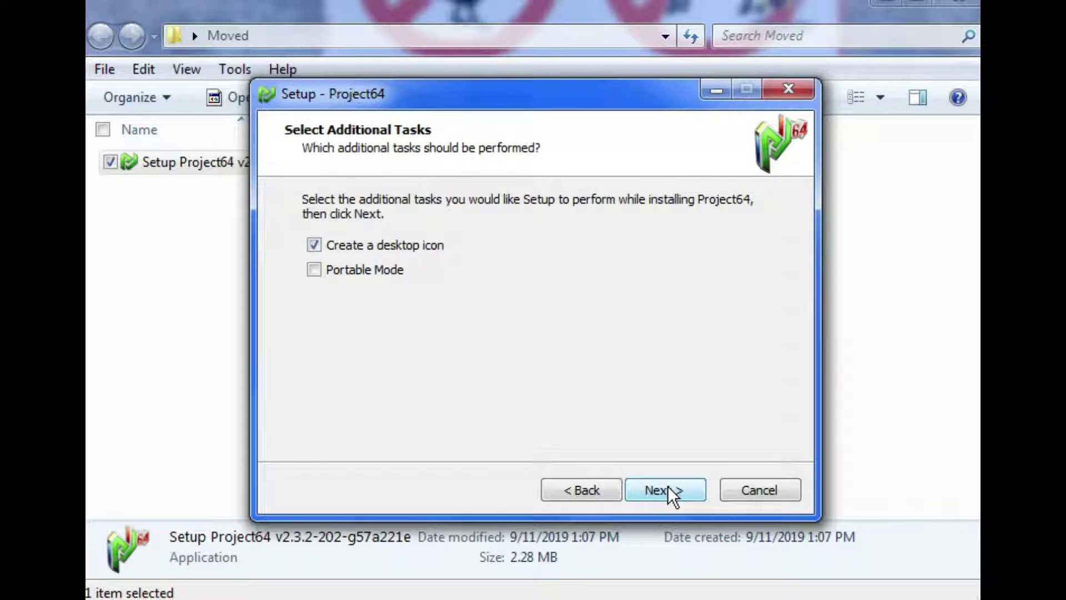
click(670, 489)
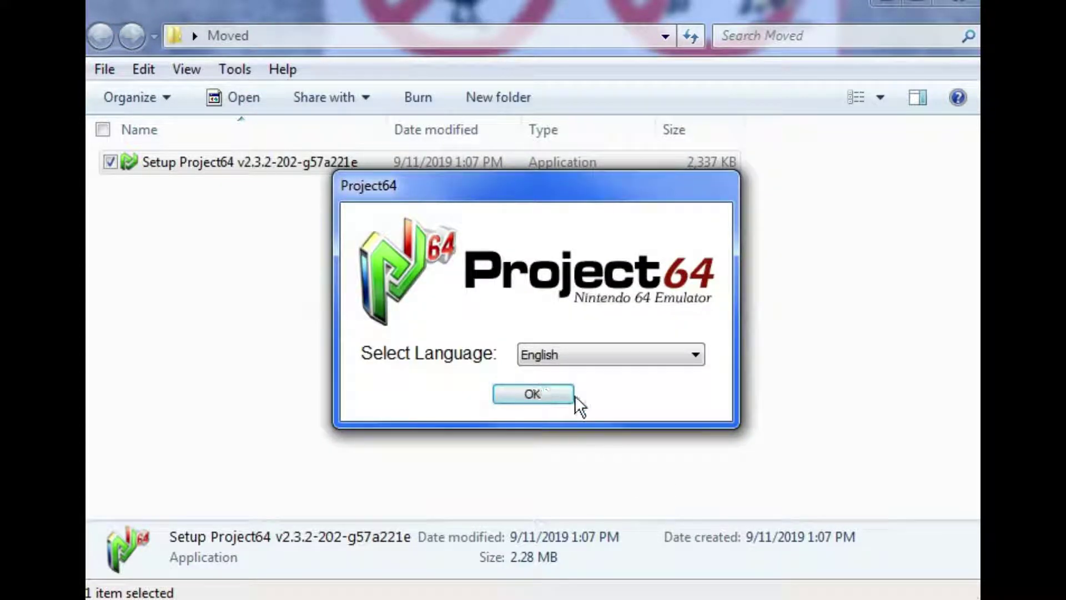
Step: Start Project64 with English as its language and move its window aside to reach the file commands
click(540, 390)
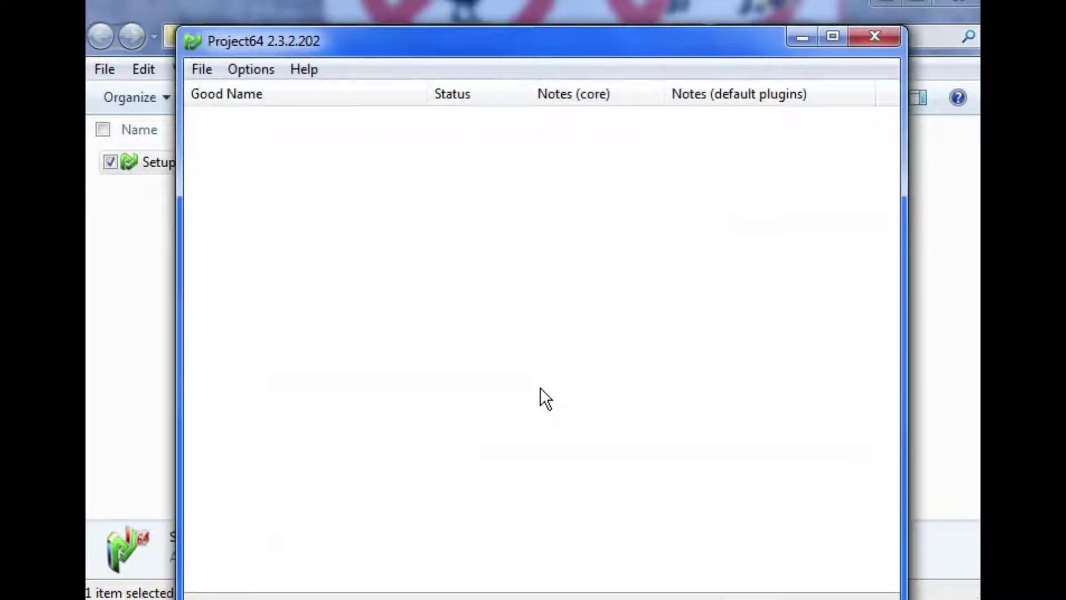
drag(605, 44, 884, 164)
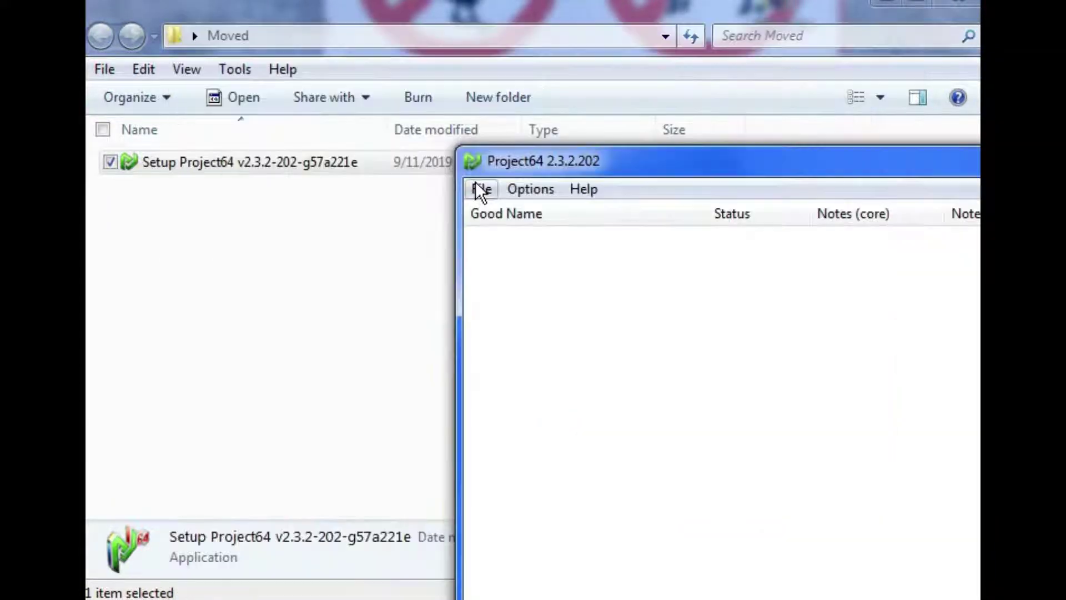
click(481, 190)
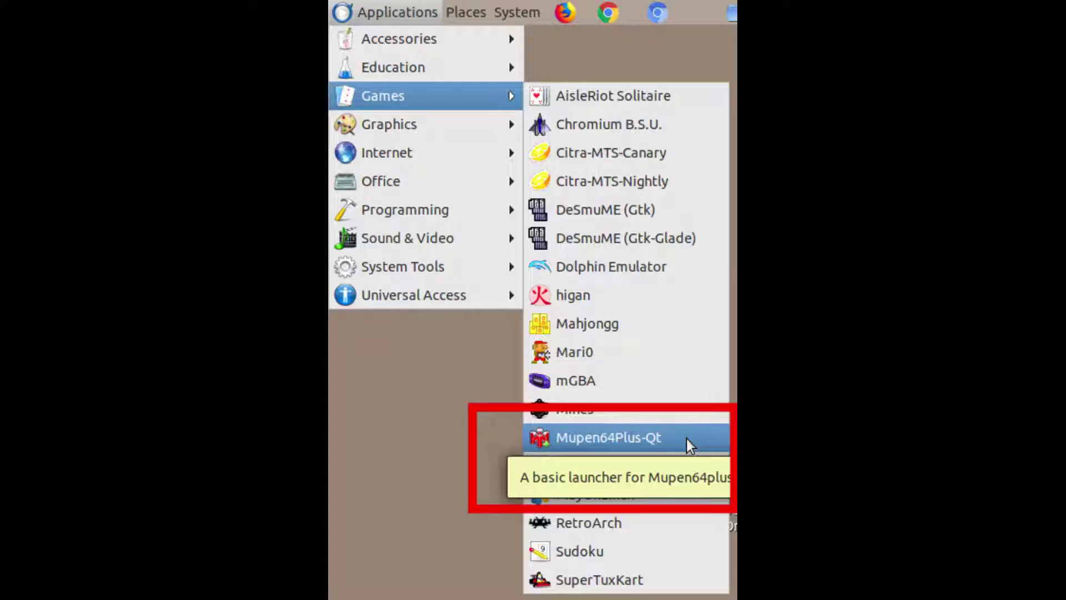
Step: Switch to Mupen64Plus-Qt on Linux and set its video plugin to mupen64plus-video-glide64mk2
click(611, 437)
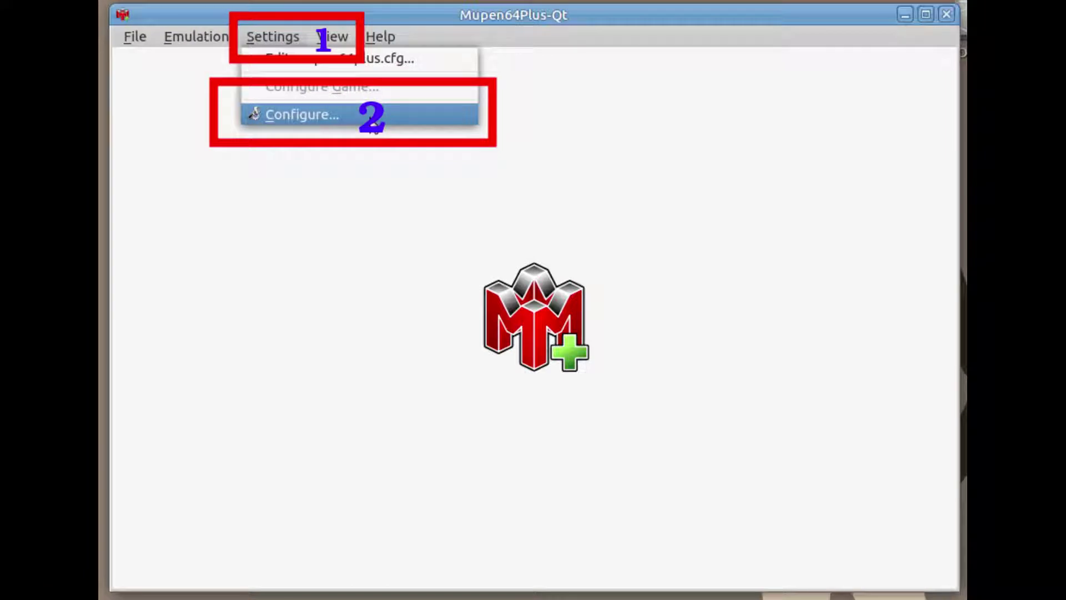
click(375, 115)
click(488, 49)
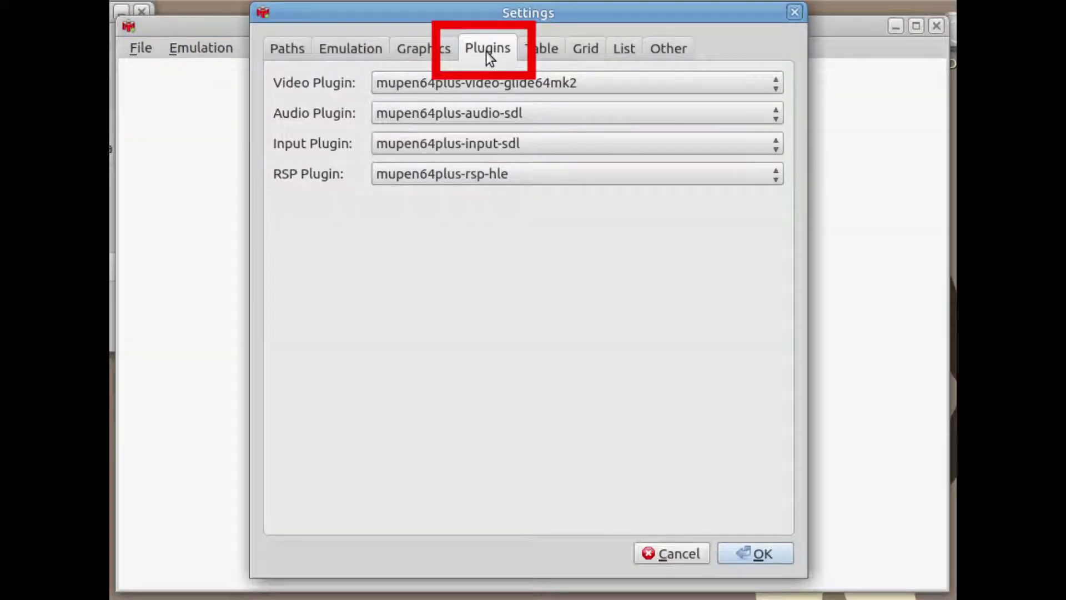
click(701, 83)
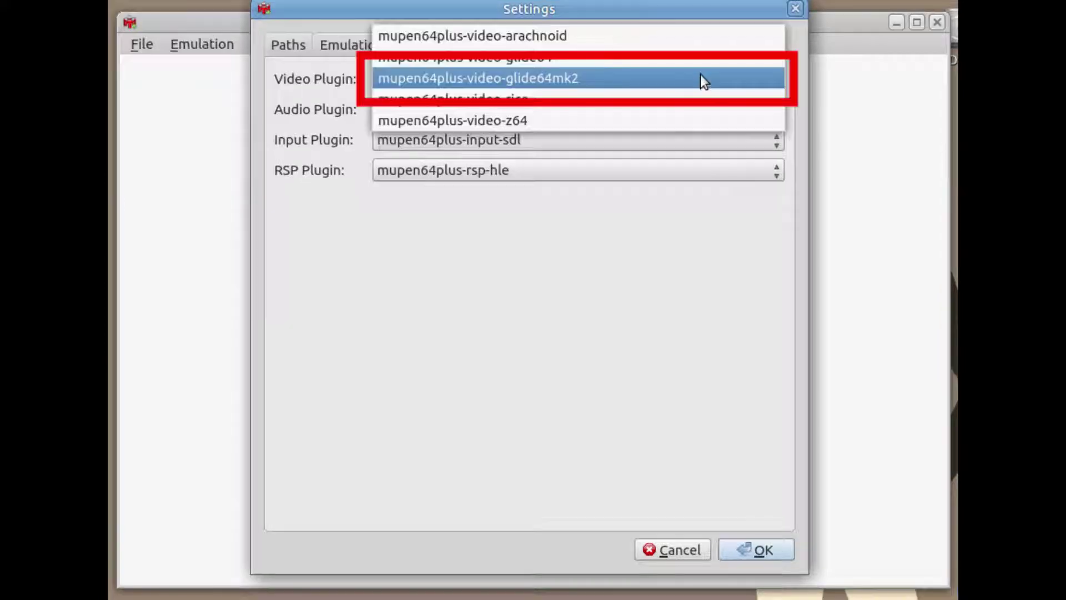
click(701, 78)
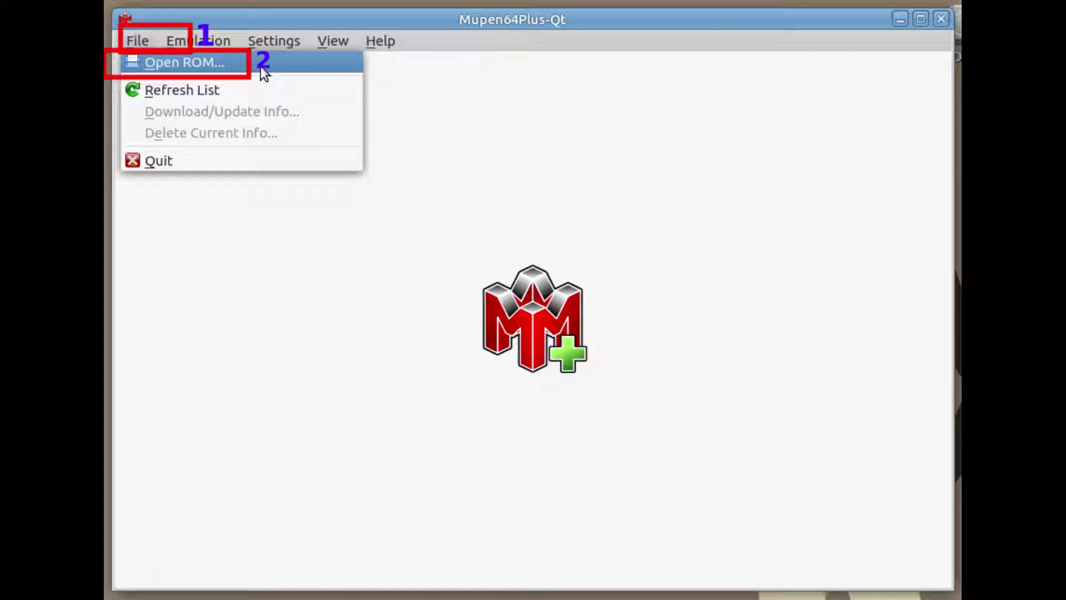
Step: Open the patched ROM OoTR_238225_J2APVGUJJO.z64 from Downloads to launch the randomized game
click(261, 66)
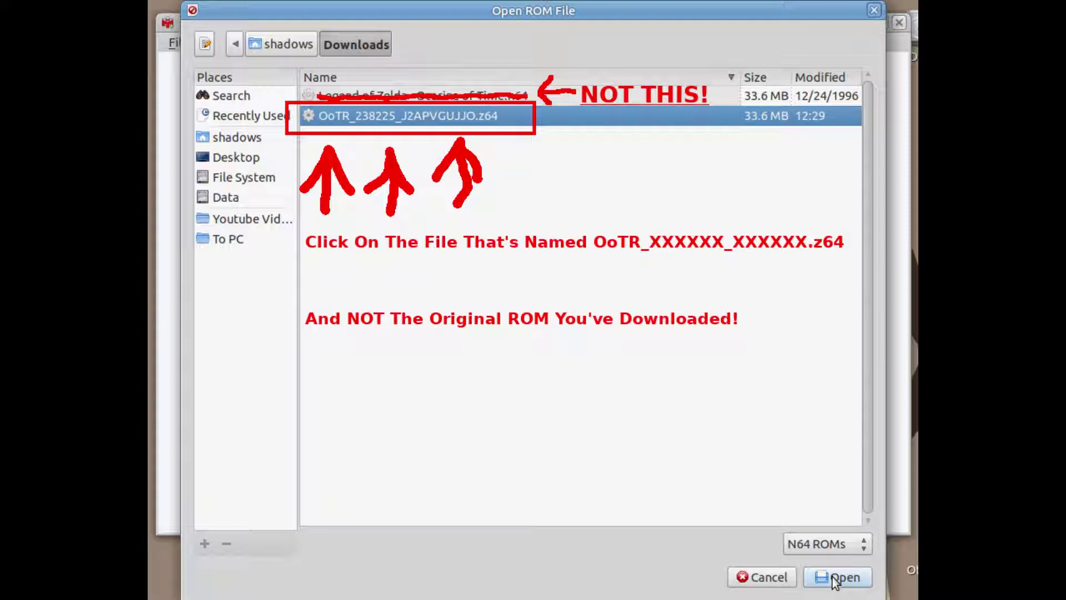
click(837, 578)
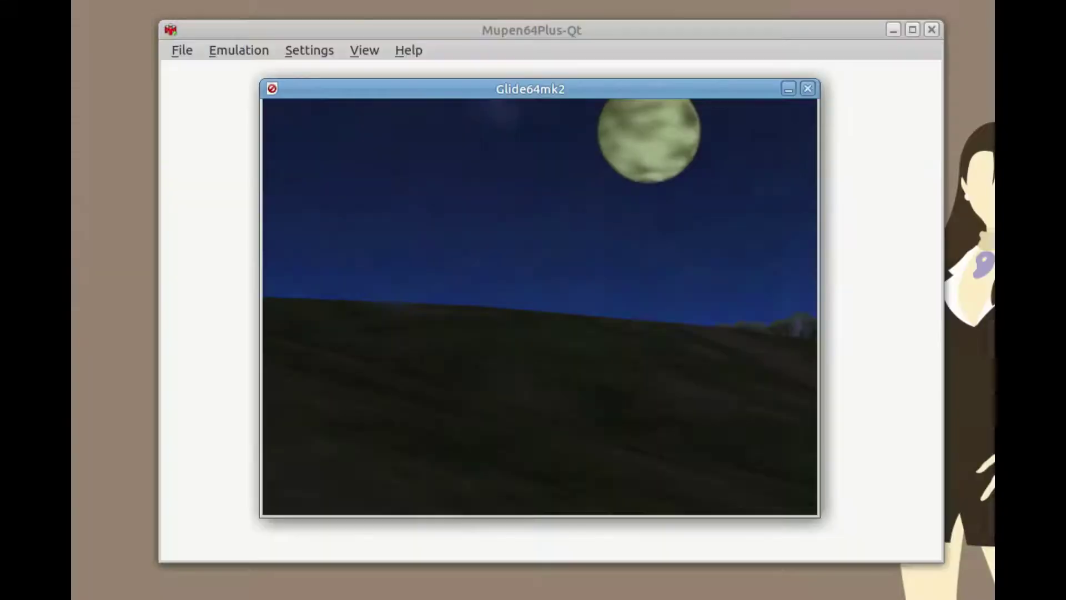